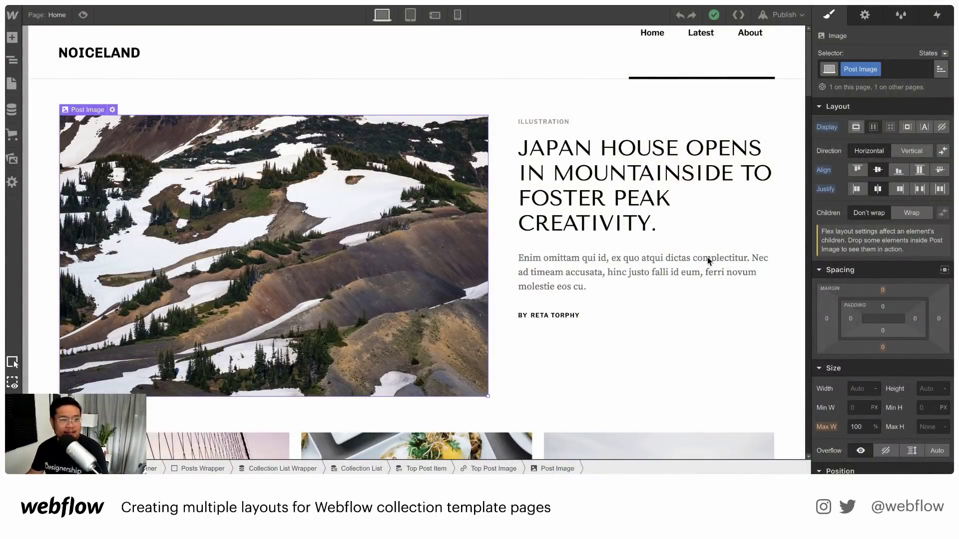
Look over the Home page and open the Posts Template collection page.
scroll(672, 251, down, 5)
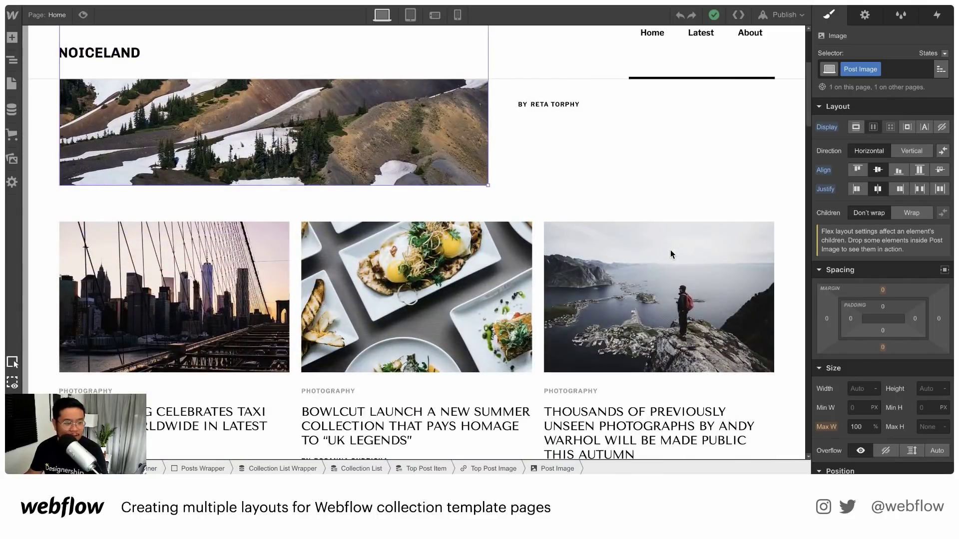
scroll(670, 250, up, 5)
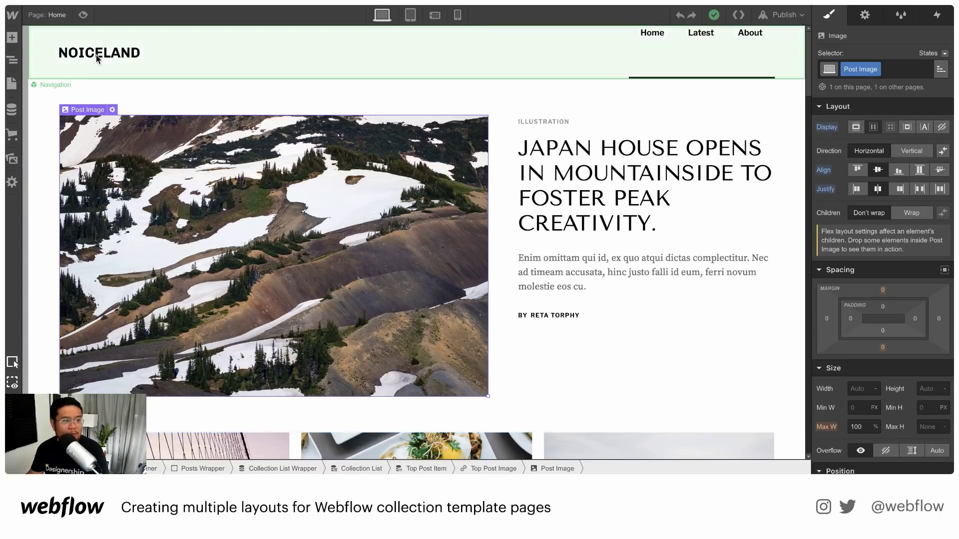
click(57, 15)
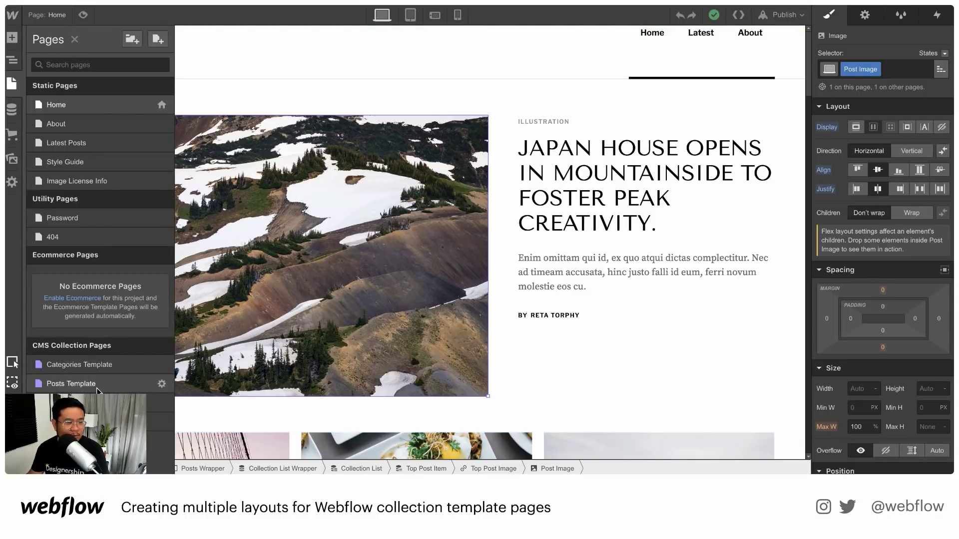
click(71, 384)
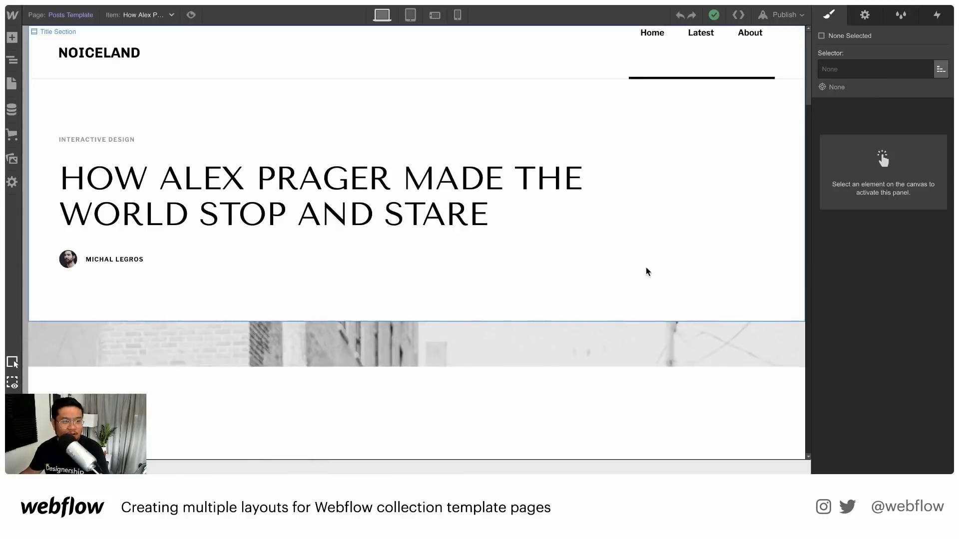
Examine the Posts Template's structure, including its title container, header image, post content and latest posts sections.
scroll(727, 244, down, 5)
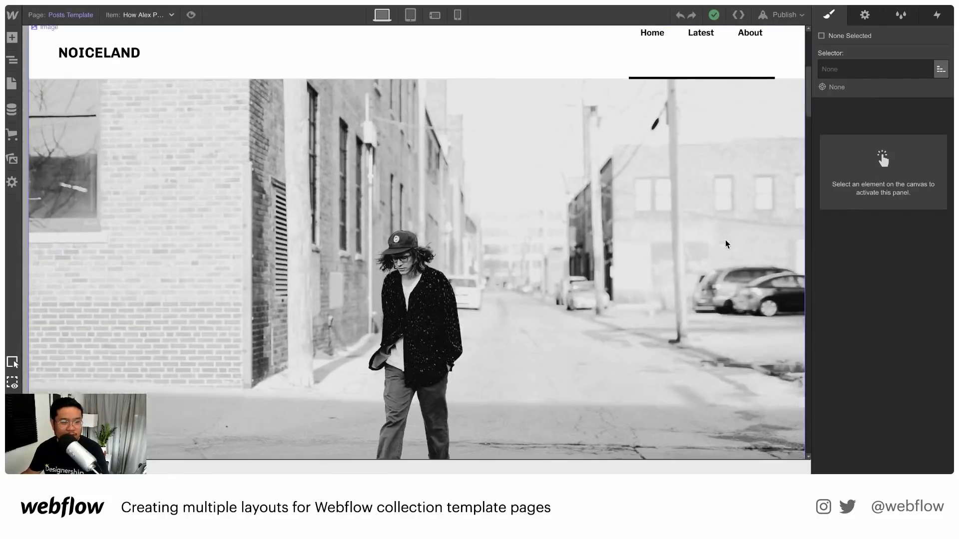
scroll(727, 243, down, 4)
scroll(728, 243, up, 9)
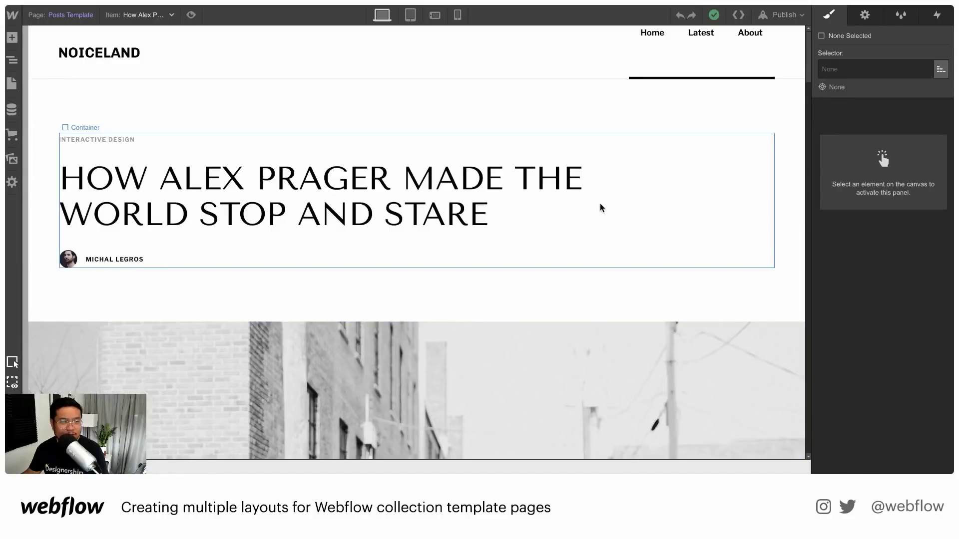
click(600, 204)
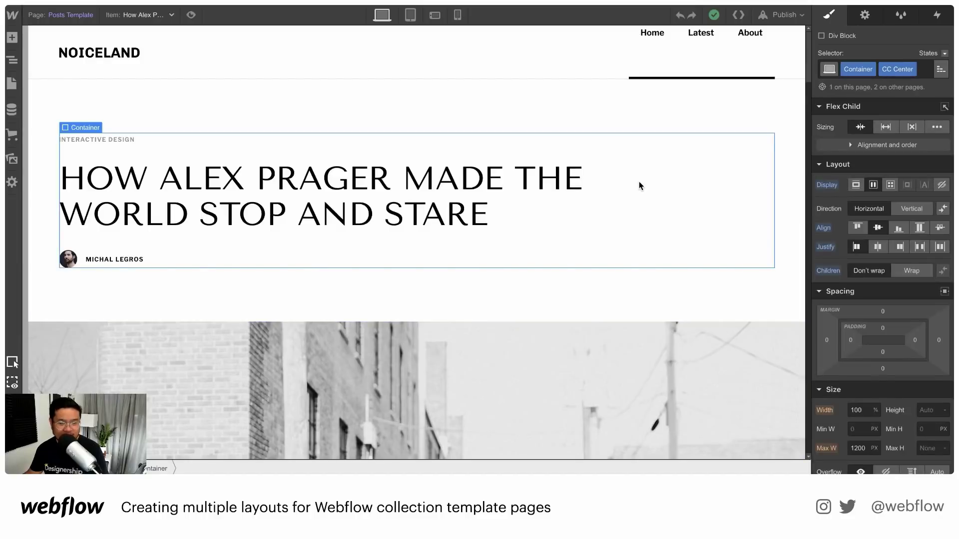
click(12, 60)
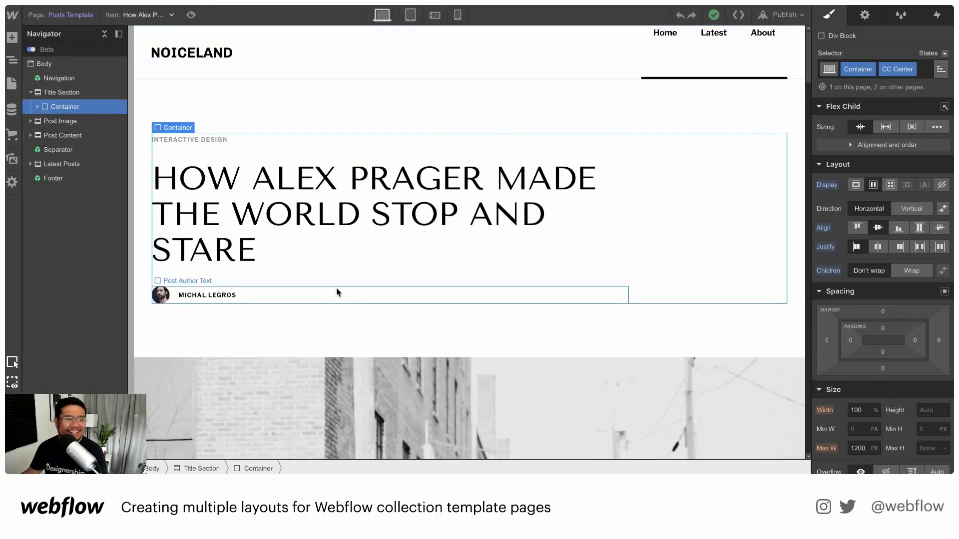
scroll(336, 298, down, 2)
scroll(560, 247, down, 6)
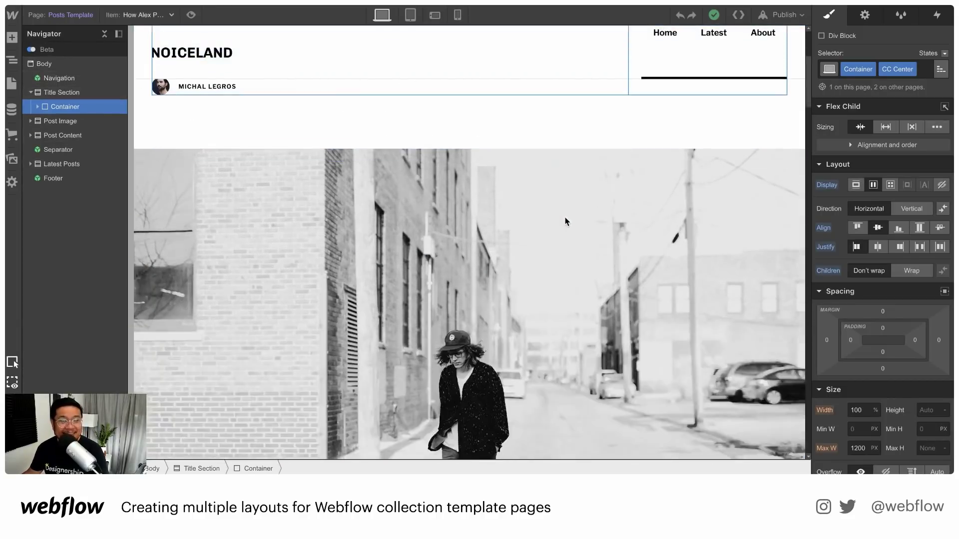
click(556, 248)
scroll(564, 268, down, 6)
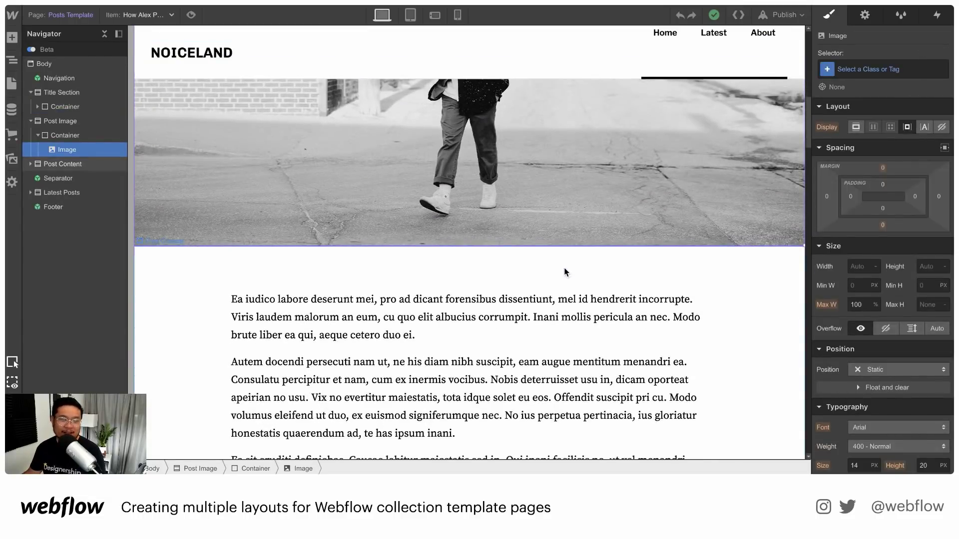
click(564, 268)
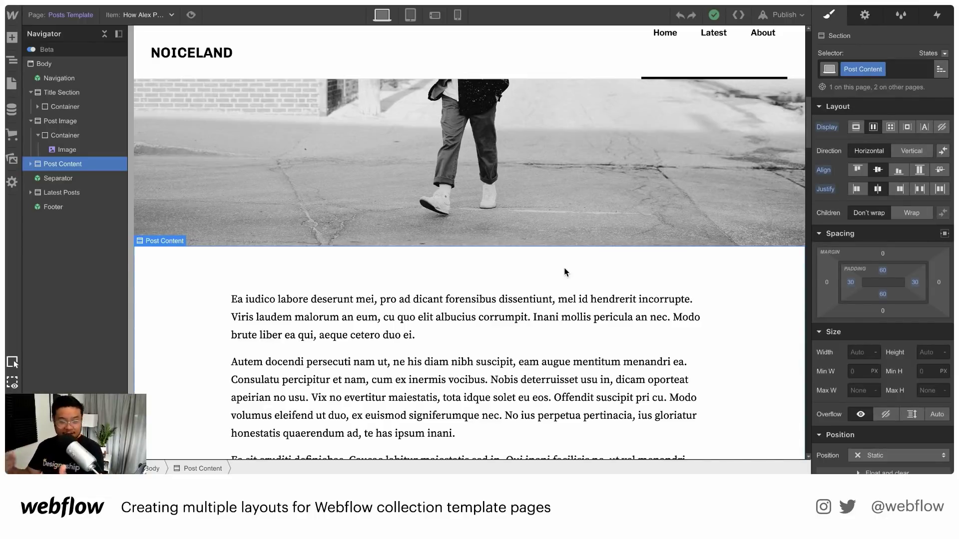
scroll(601, 298, down, 15)
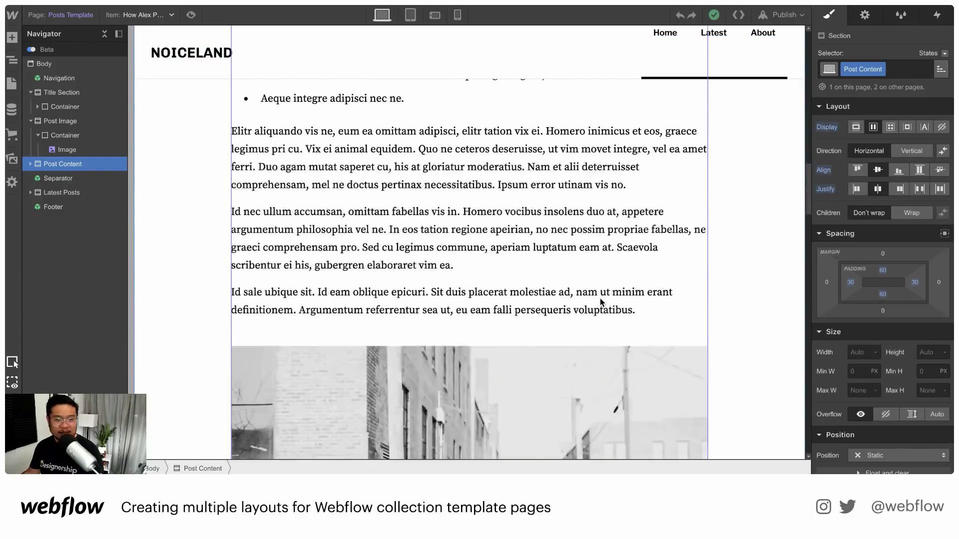
scroll(600, 298, down, 15)
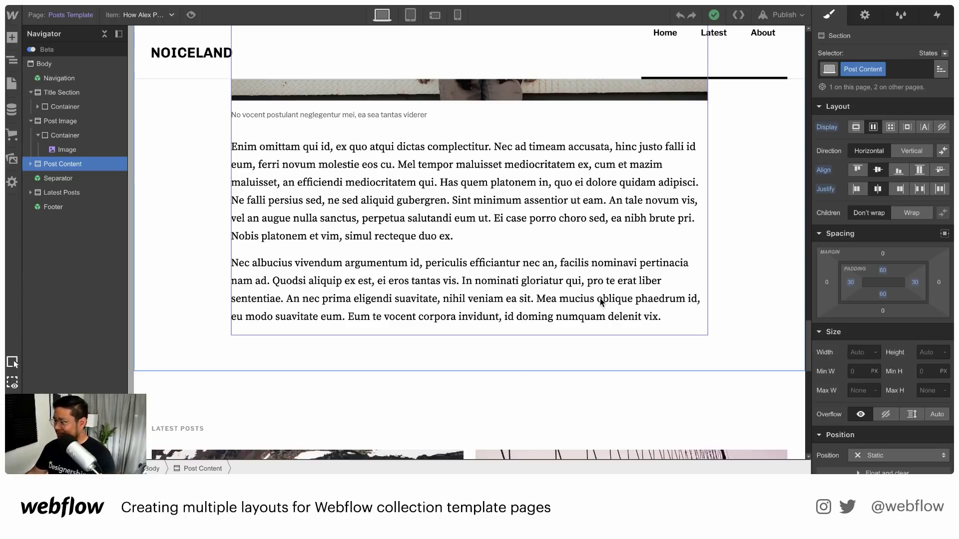
scroll(422, 265, up, 5)
scroll(422, 265, down, 10)
scroll(422, 264, up, 15)
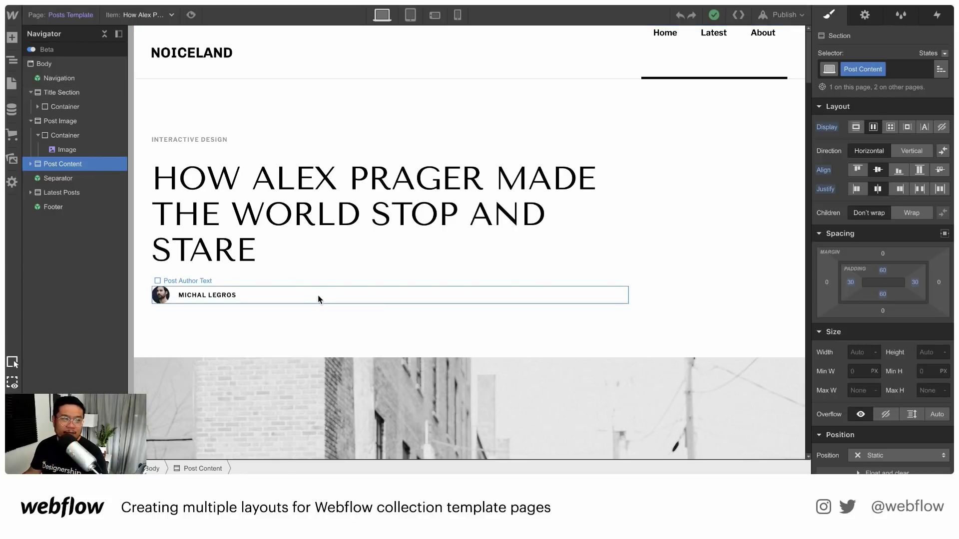
Add an Option field labelled "Layout" in the Posts collection's settings.
click(12, 113)
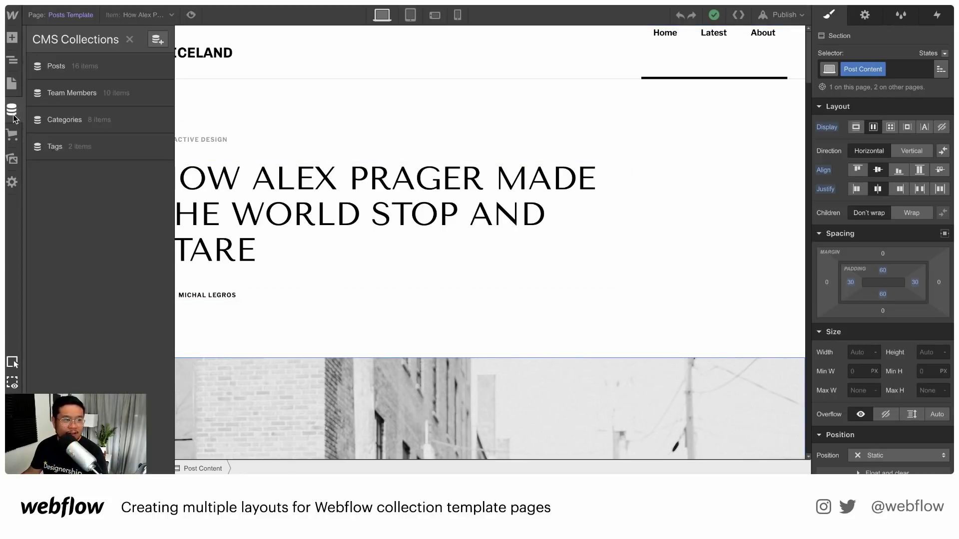
mouse_move(163, 70)
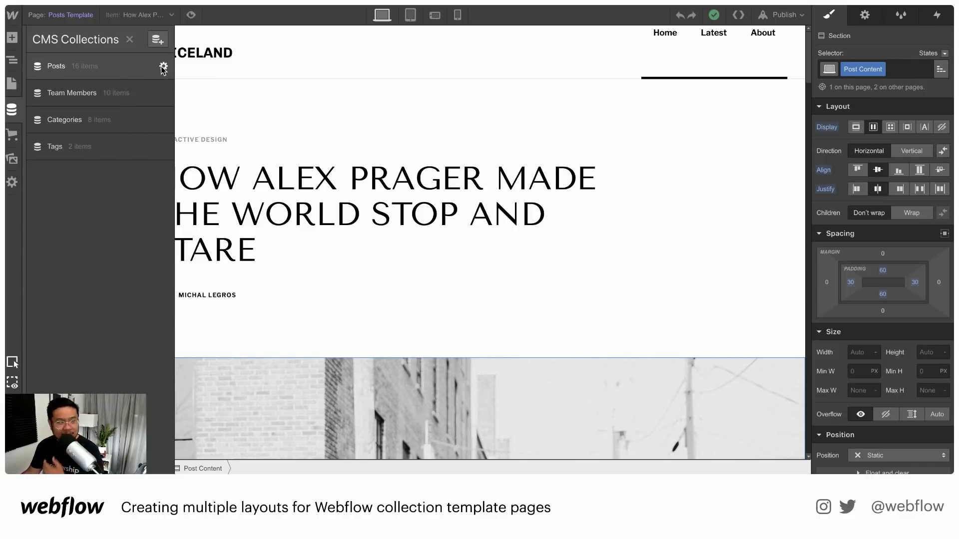
click(163, 67)
scroll(385, 358, down, 2)
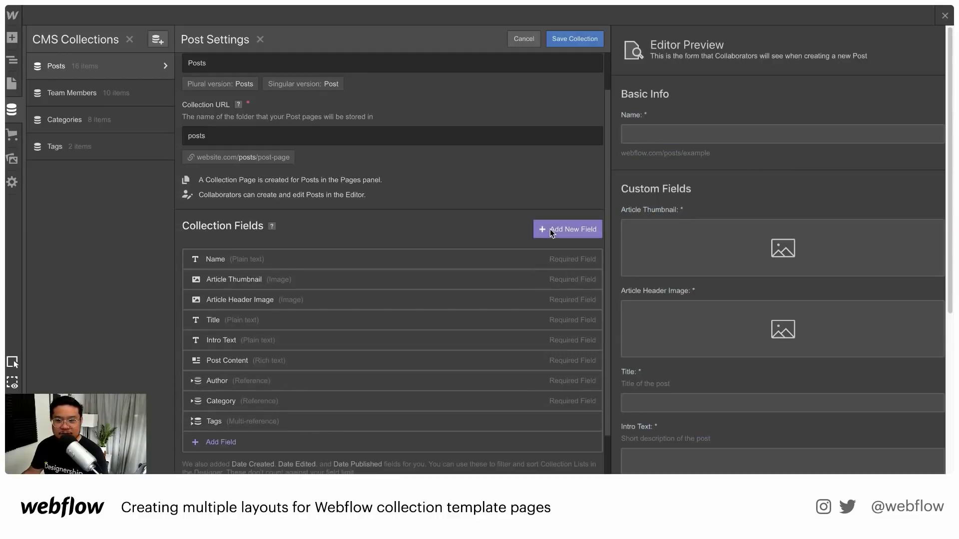
click(550, 229)
scroll(514, 336, down, 3)
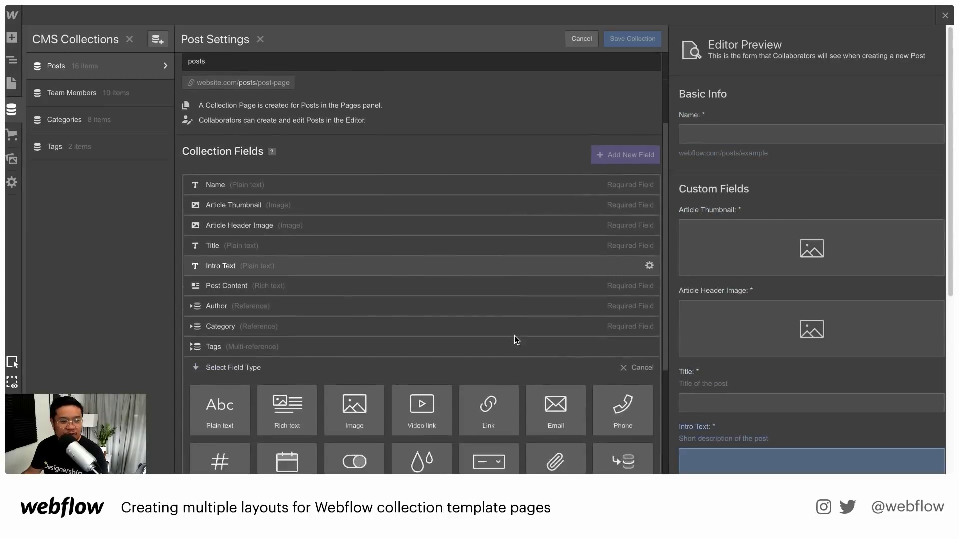
scroll(515, 335, down, 6)
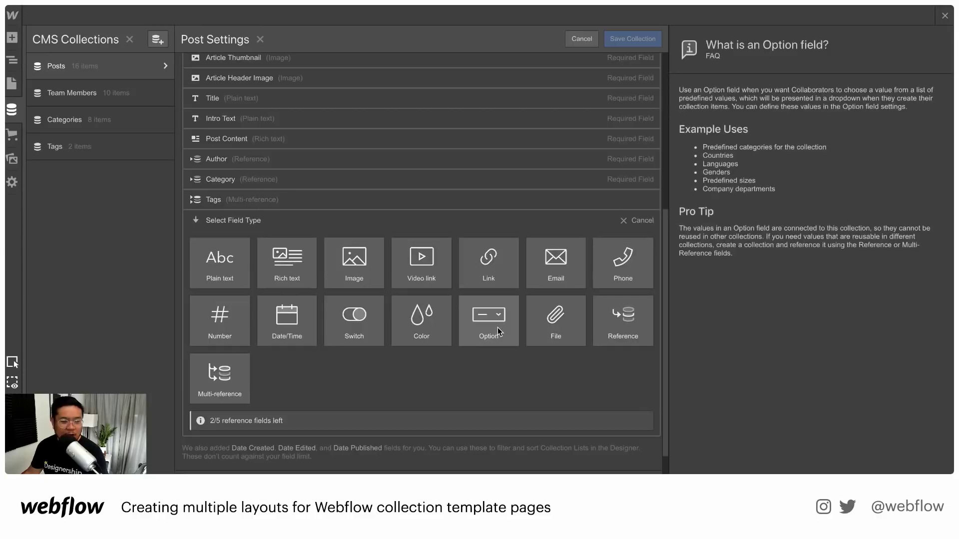
click(489, 325)
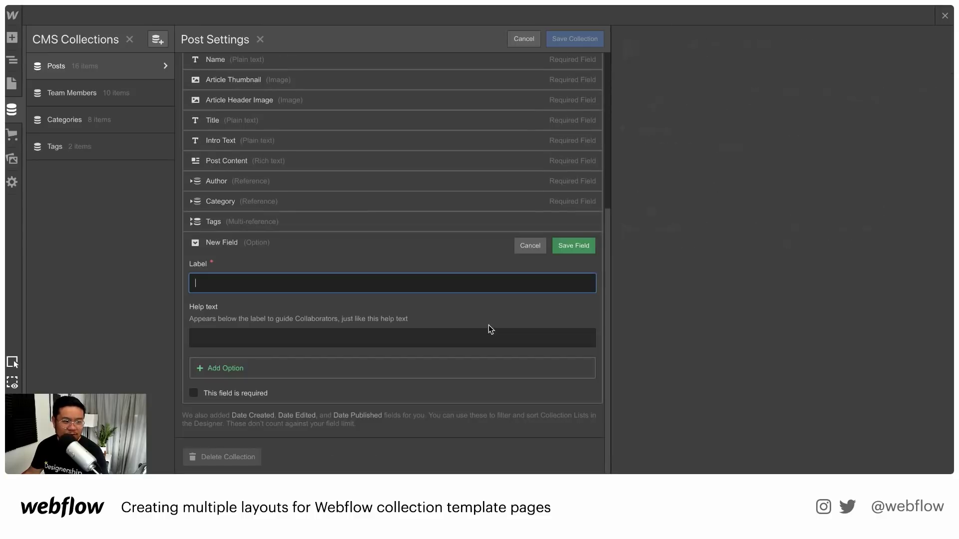
text(Layout)
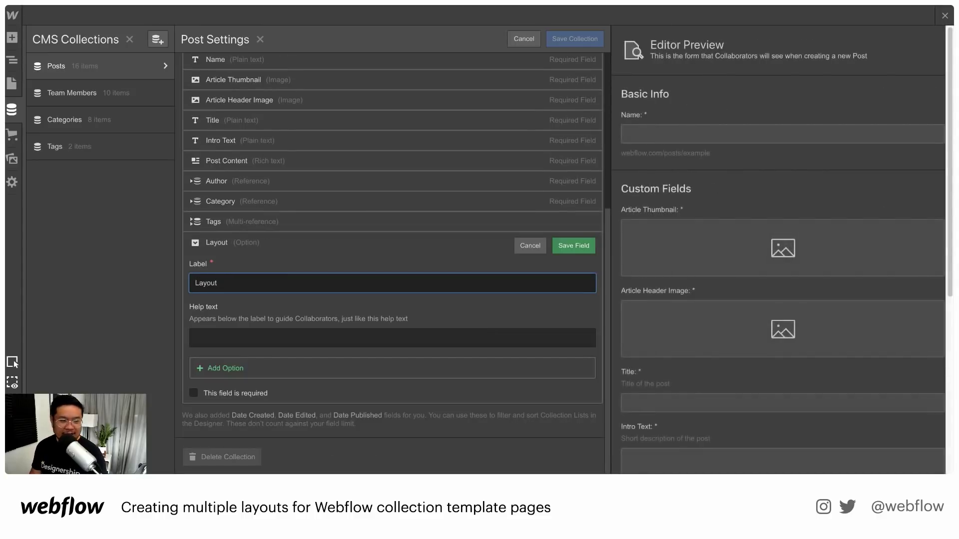
Add the options Layout 1, Layout 2 and Layout 3 to the Layout field, and save the field and the collection.
click(232, 373)
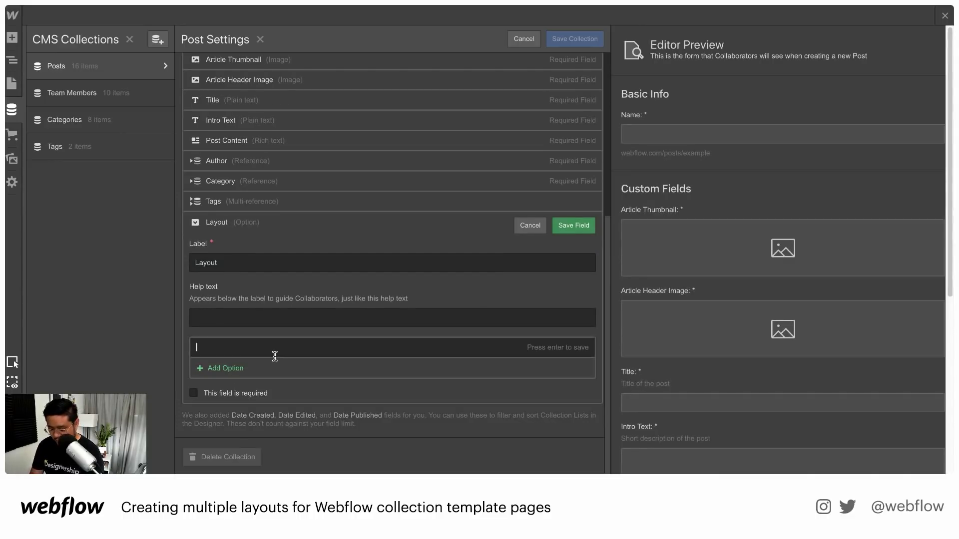
text(Layout 1)
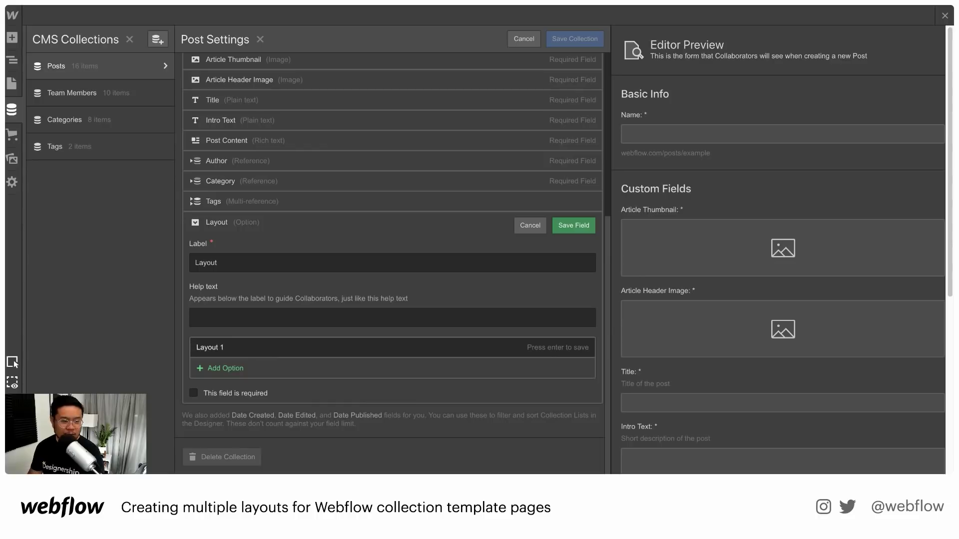
key(Return)
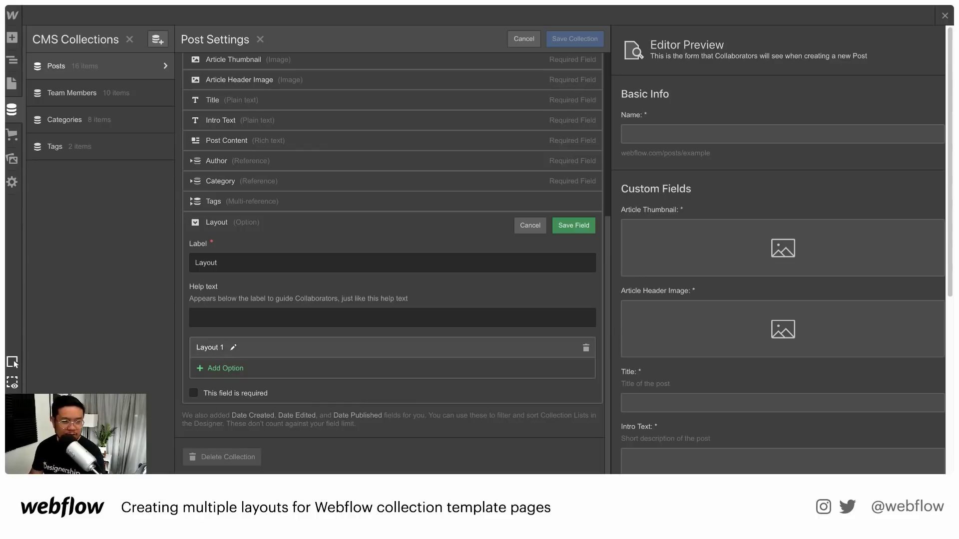
click(264, 367)
text(Layout )
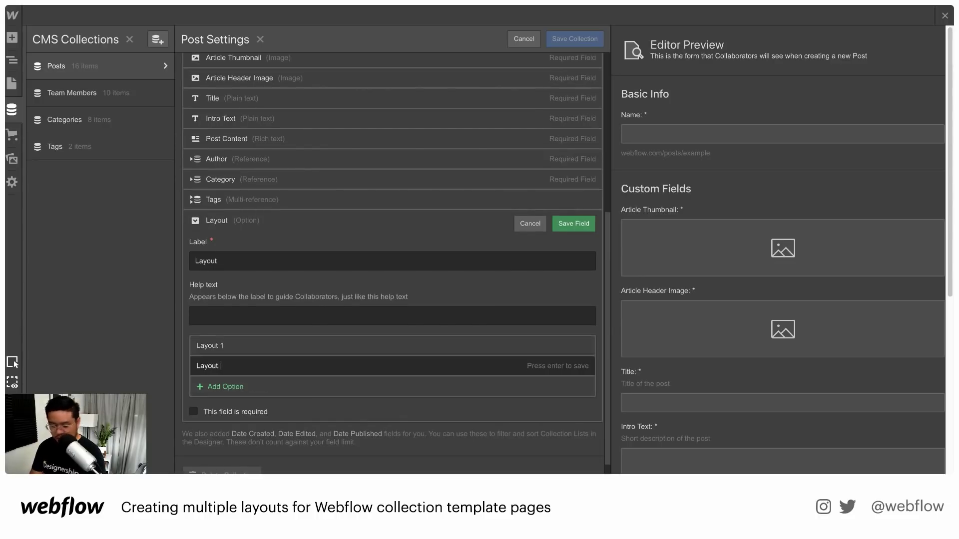
text(2)
key(Return)
click(222, 386)
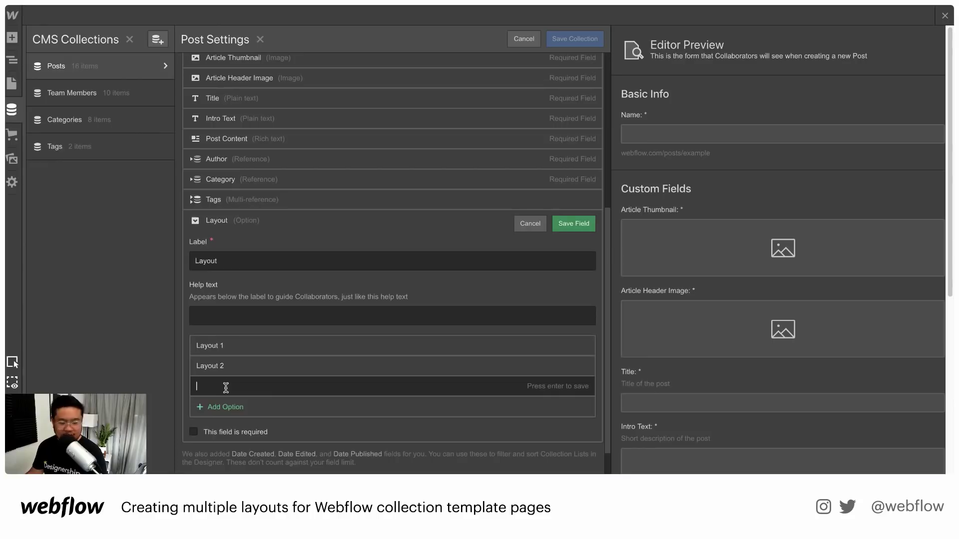
text(Layout 3)
key(Return)
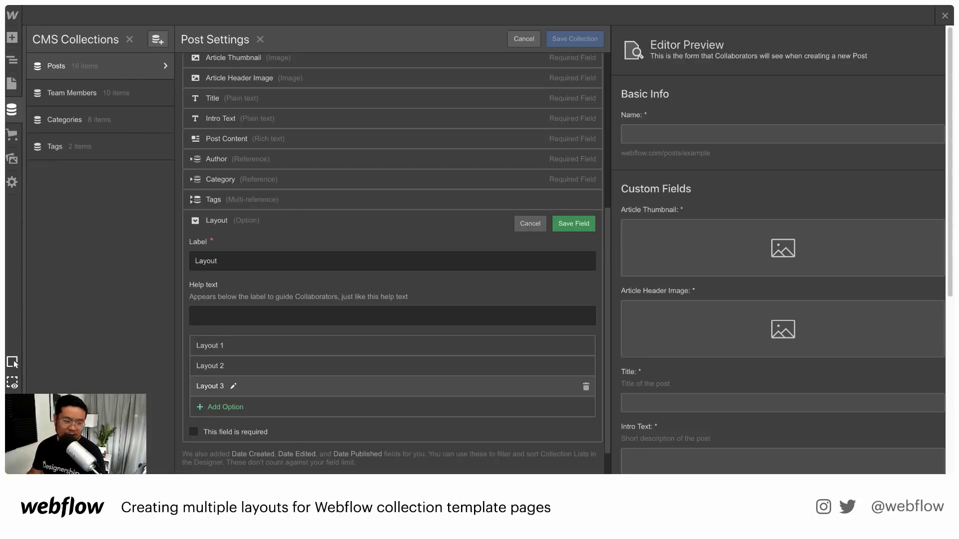
click(577, 223)
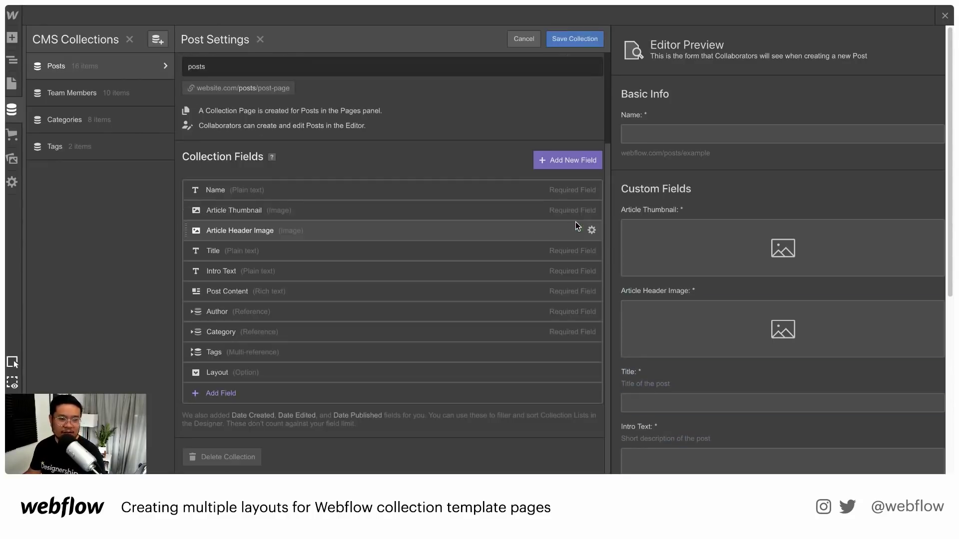
click(574, 40)
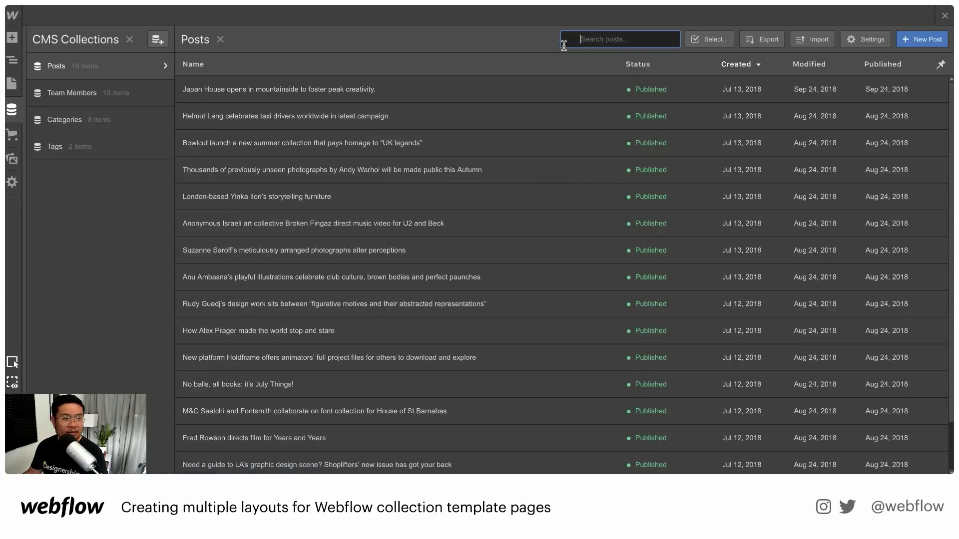
Assign Layout 1 to the "Japan House opens in mountainside to foster peak creativity." post and save the changes while switching to the Helmut Lang post.
click(339, 89)
scroll(502, 280, down, 15)
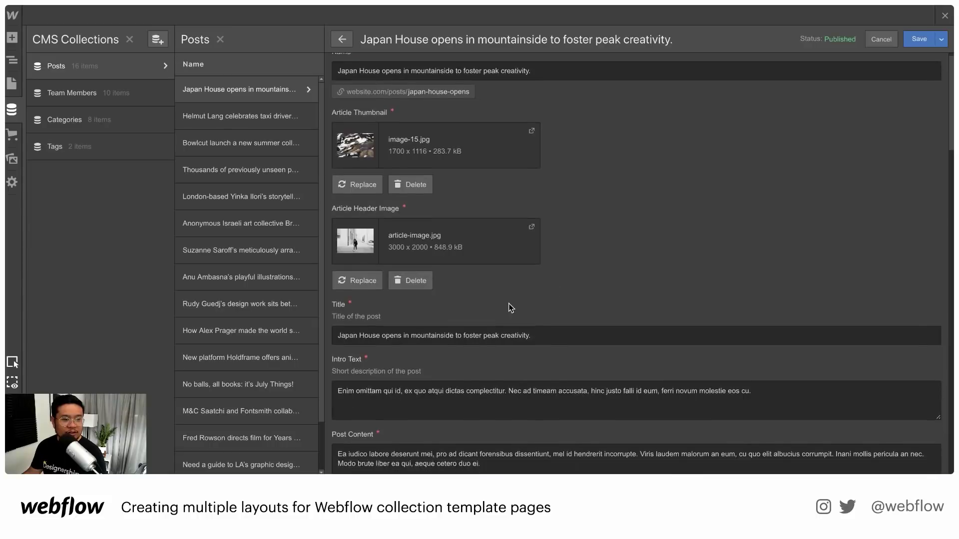
scroll(468, 356, down, 10)
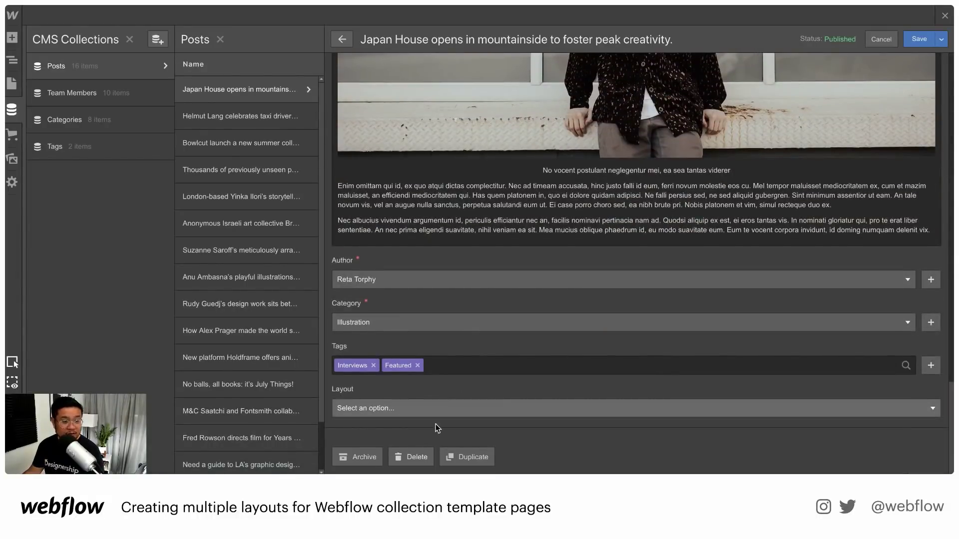
click(397, 409)
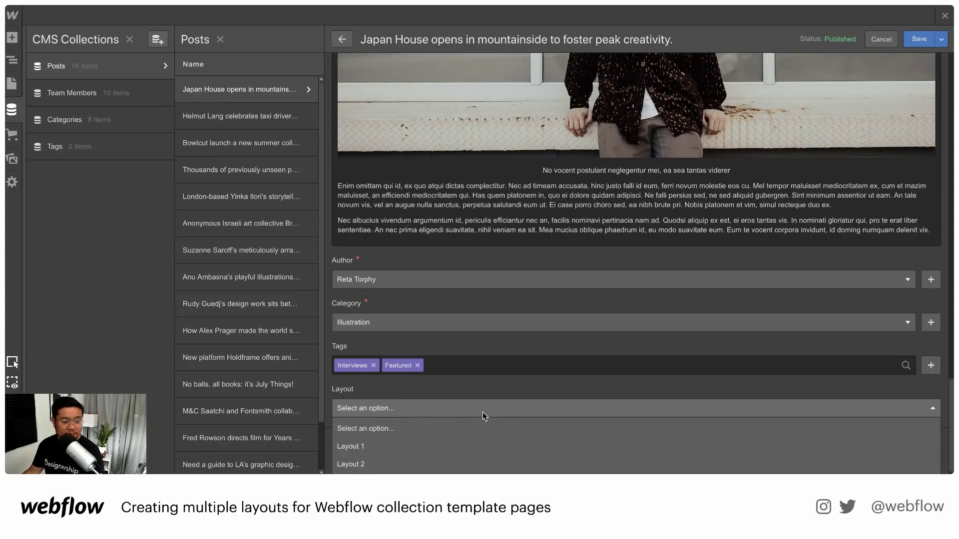
click(392, 446)
click(253, 119)
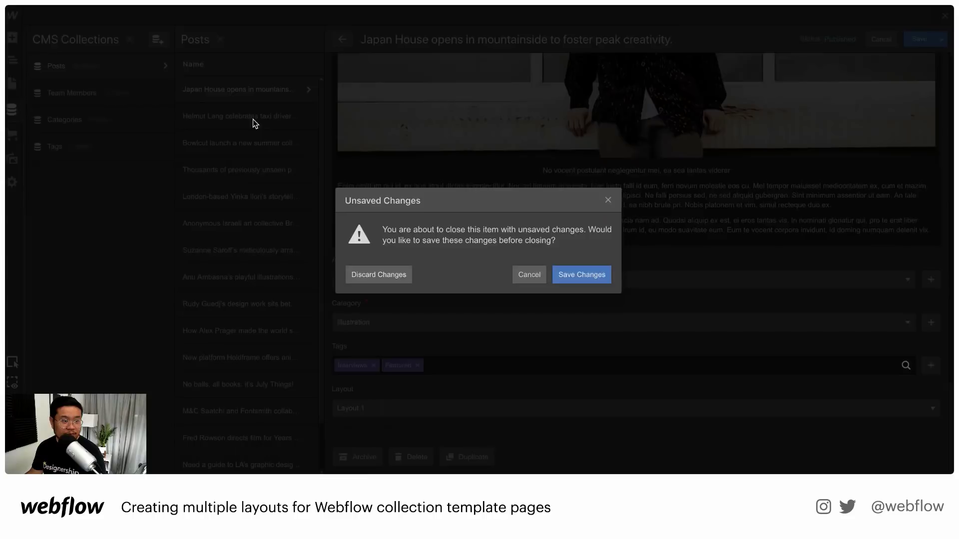
click(569, 274)
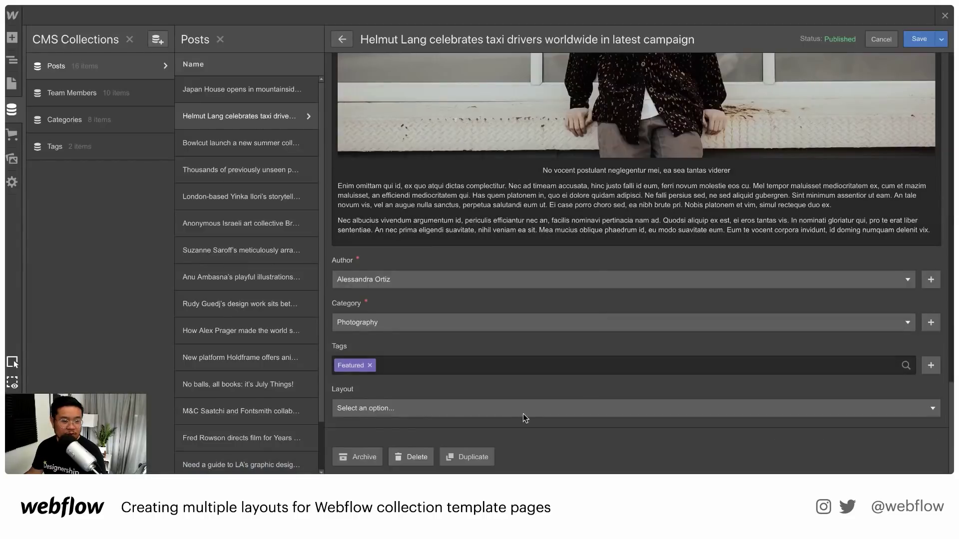
Assign Layout 2 to the Helmut Lang post and save the changes.
click(427, 414)
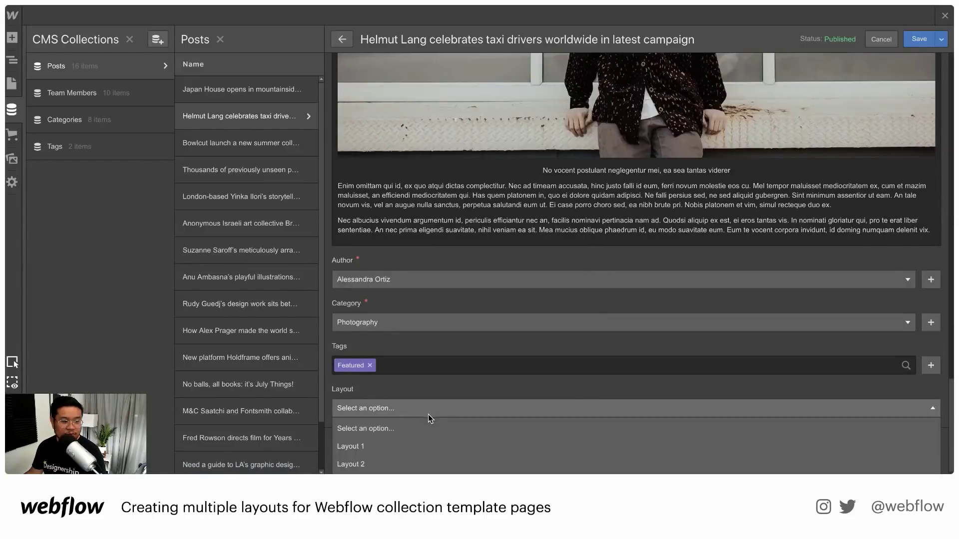
click(391, 463)
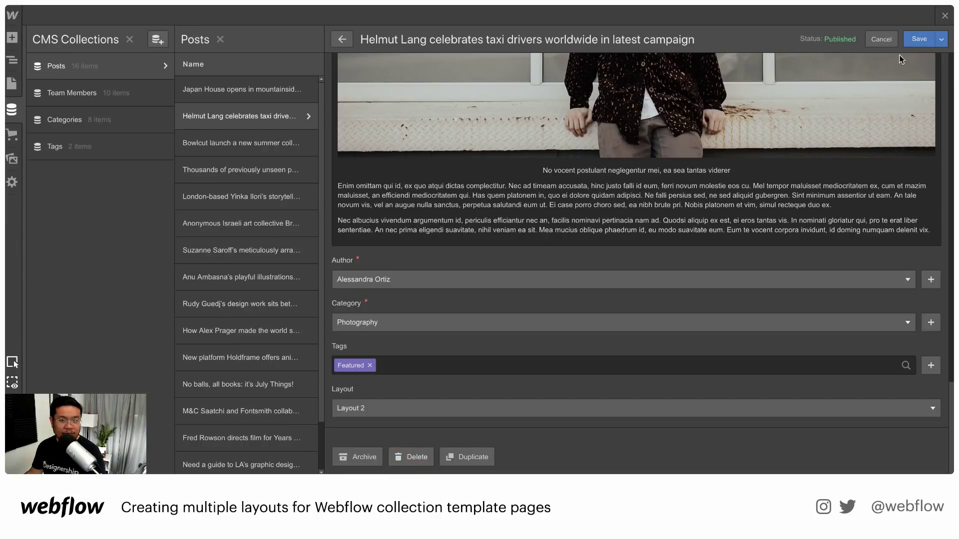
key(ctrl+s)
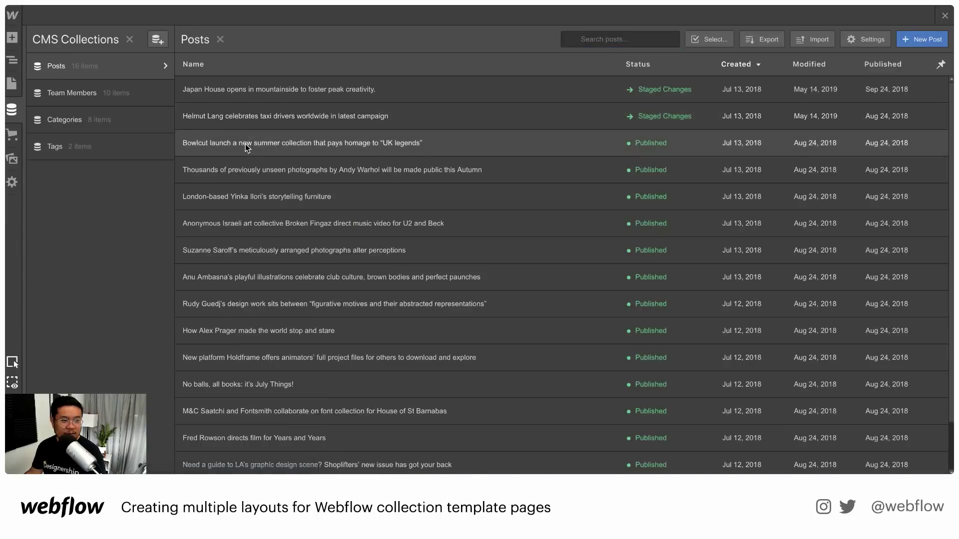
Assign Layout 3 to the Bowlcut summer collection post, save it, and close the CMS collections view.
click(245, 144)
click(395, 409)
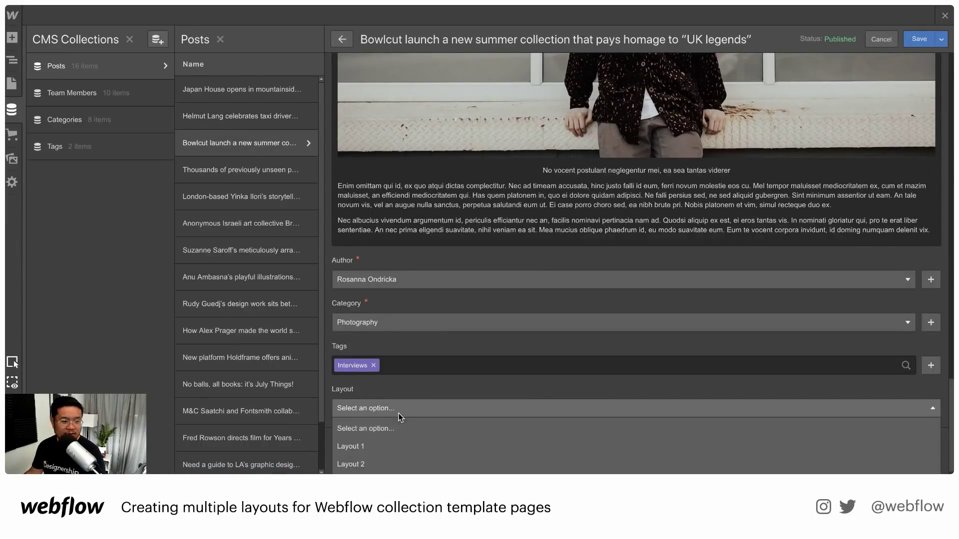
scroll(392, 434, down, 1)
click(372, 464)
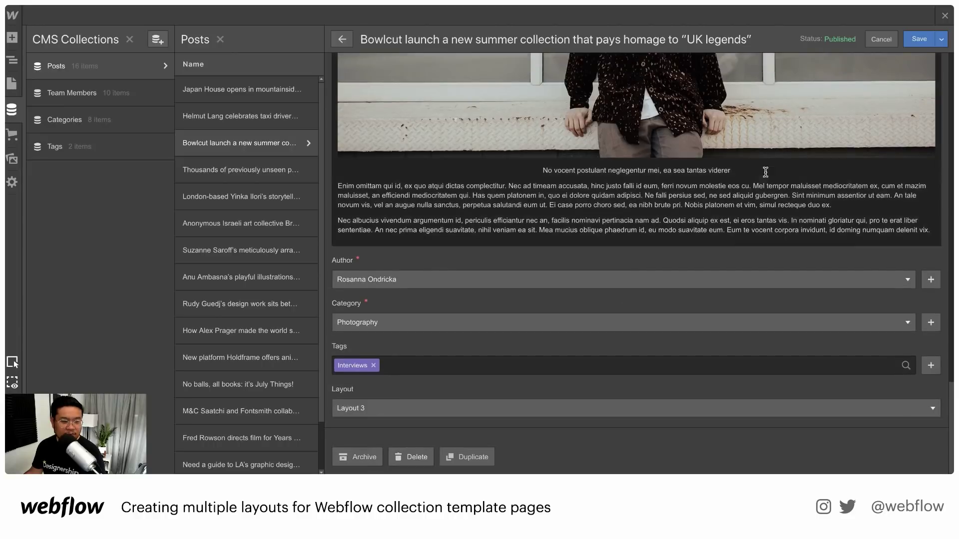
click(918, 39)
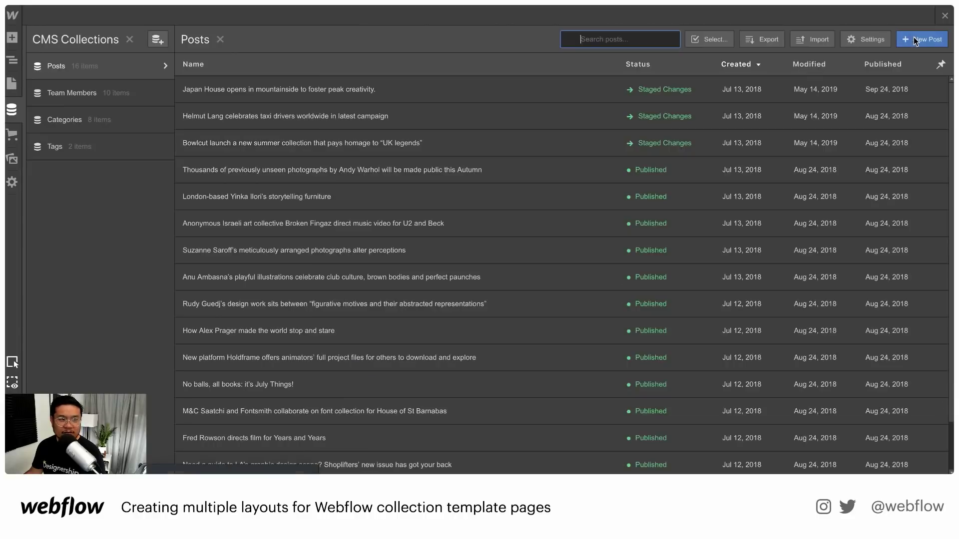
click(944, 17)
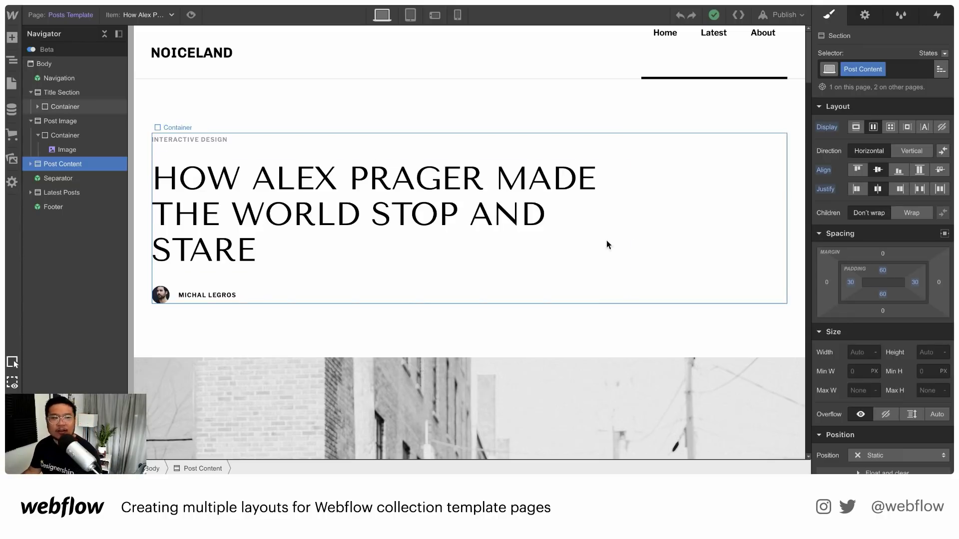
Examine the Title Section and Post Image elements in the template's structure, collapsing both sections.
click(492, 290)
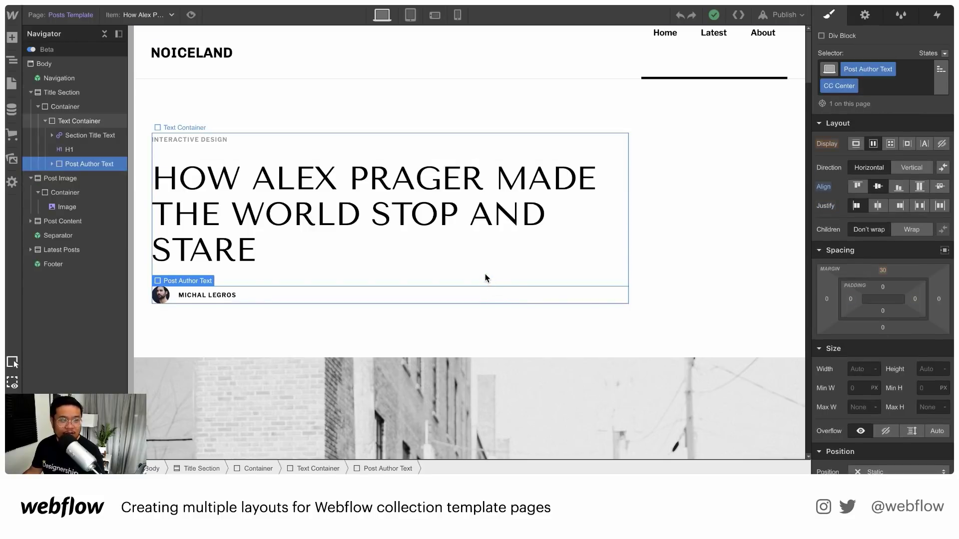
click(98, 105)
click(92, 94)
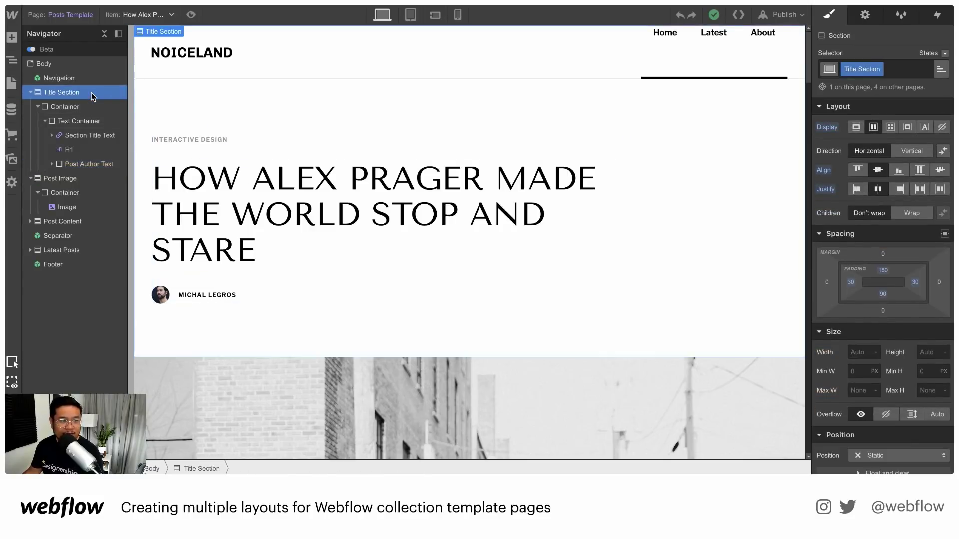
click(89, 108)
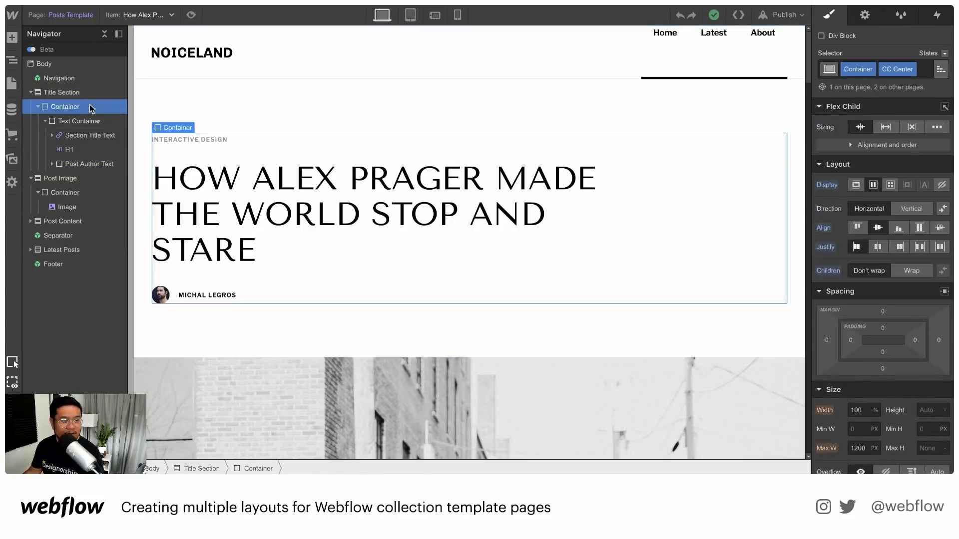
click(39, 106)
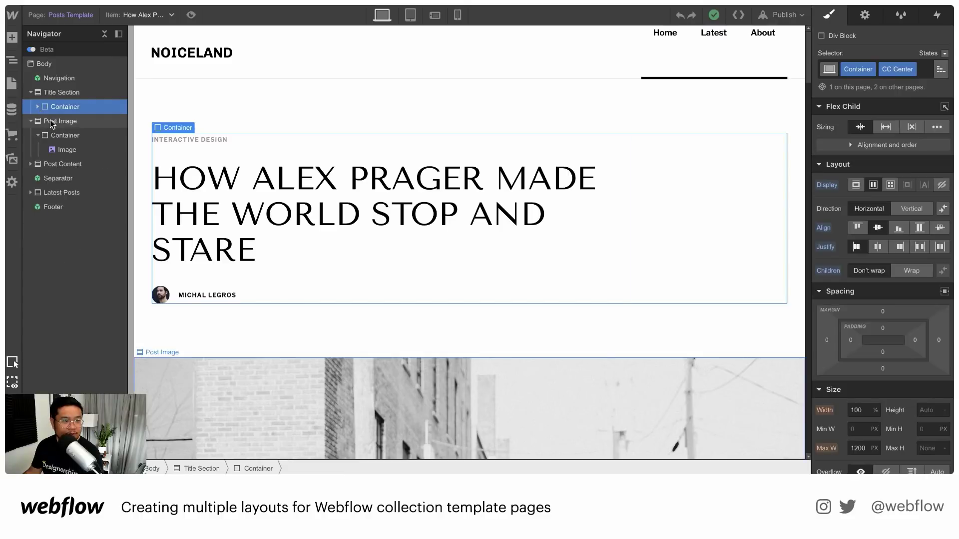
click(50, 120)
click(31, 93)
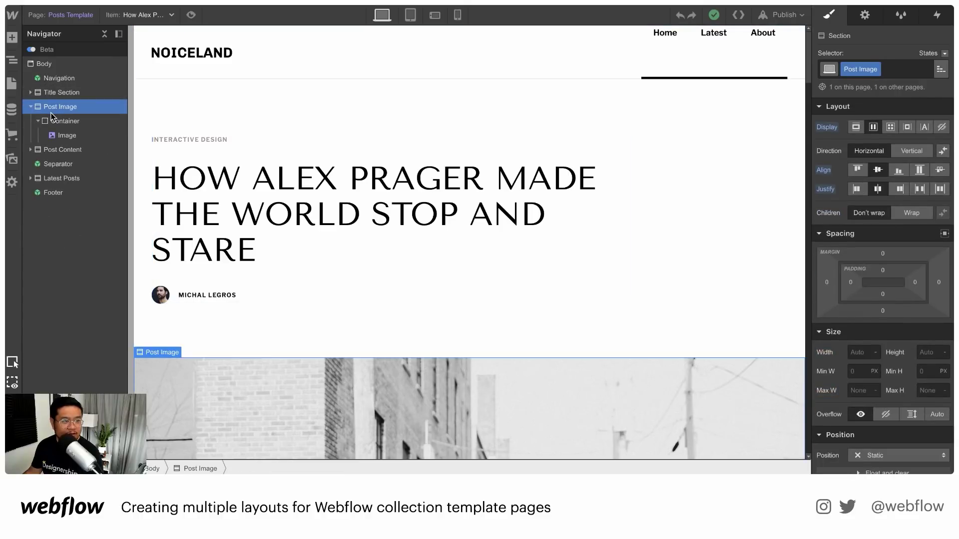
click(31, 107)
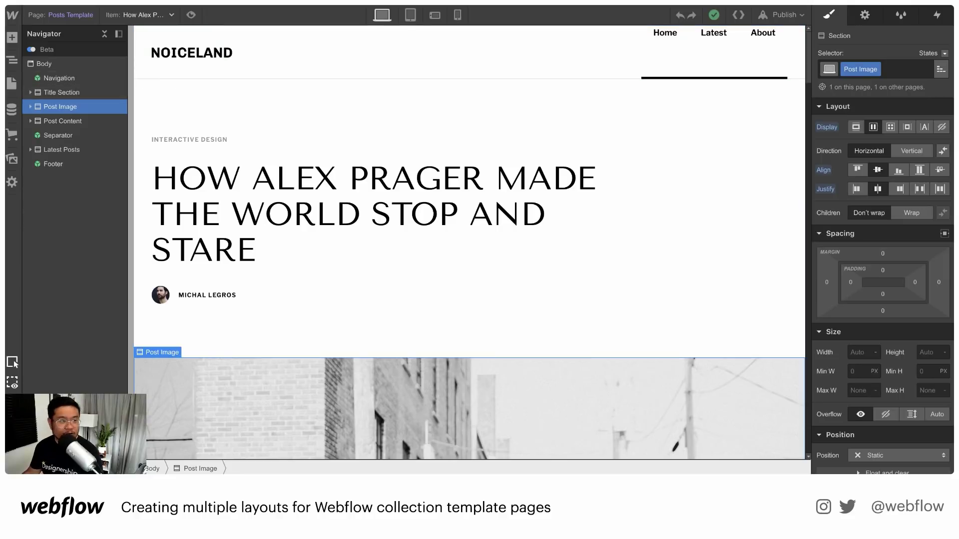
Add a Div Block below Navigation and nest Title Section, Post Image and Post Content inside it.
click(12, 38)
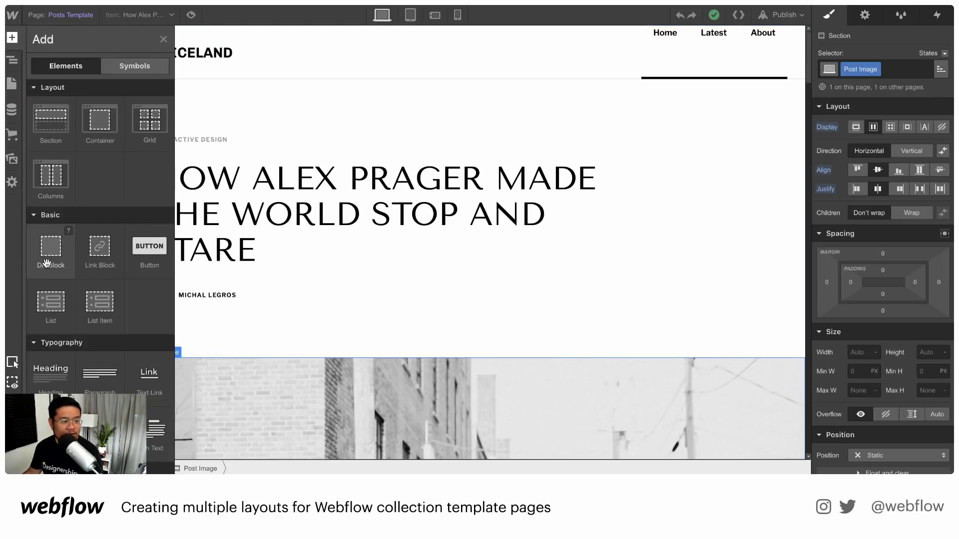
drag(47, 263, 71, 91)
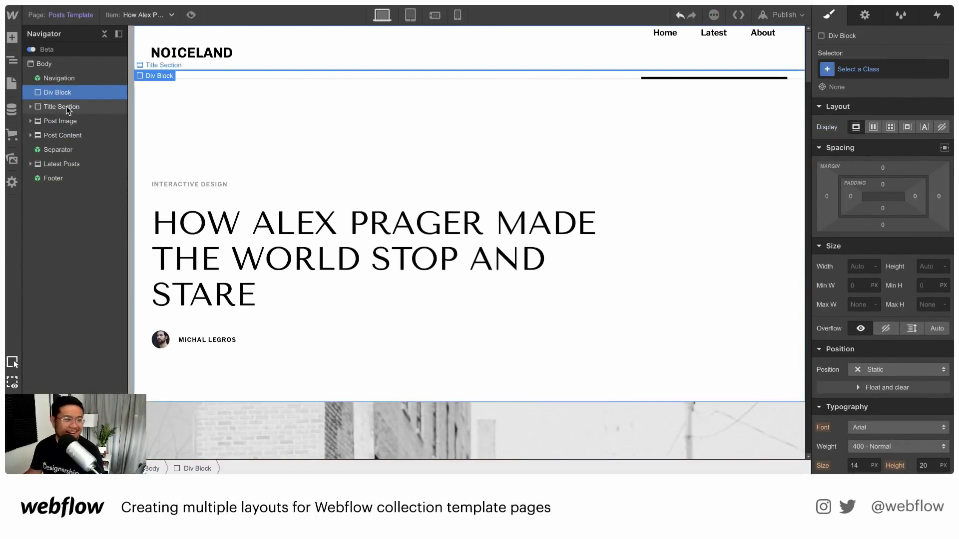
drag(58, 96, 80, 130)
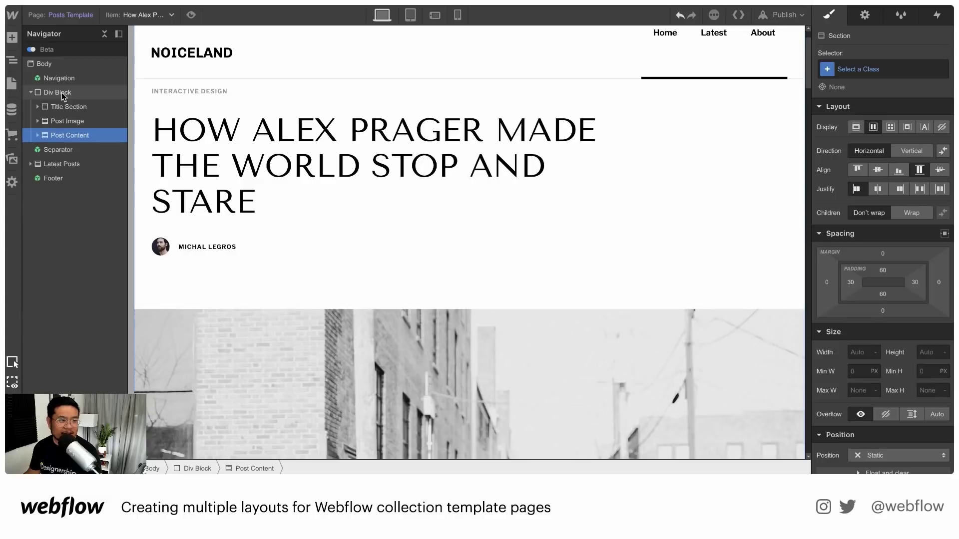
Add a conditional visibility rule to the Div Block so it shows only when Layout equals Layout 1.
click(62, 94)
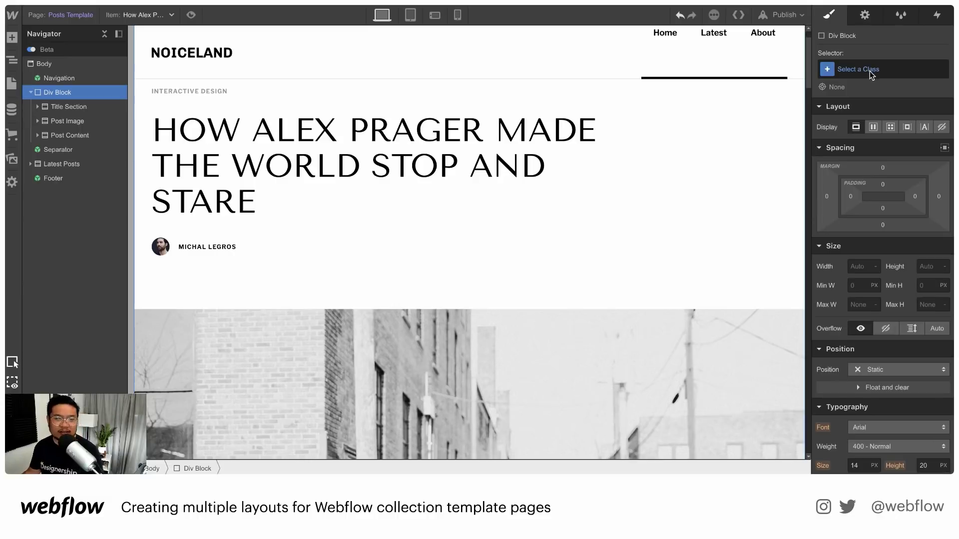
click(864, 20)
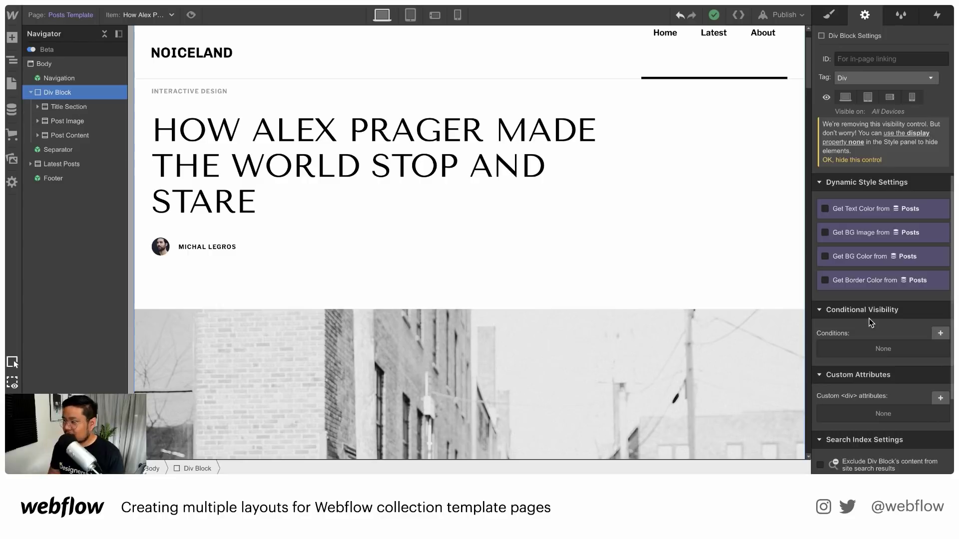
scroll(877, 320, down, 1)
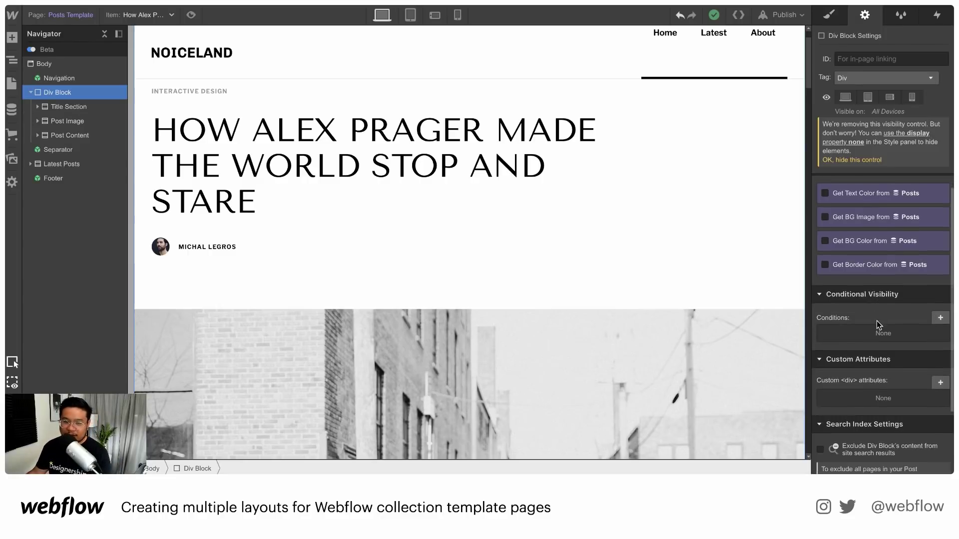
click(939, 311)
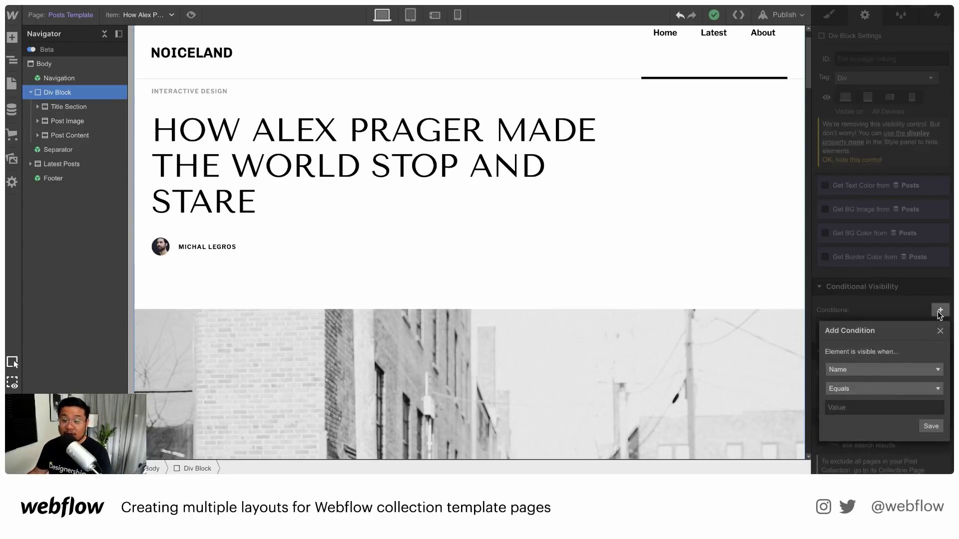
click(854, 369)
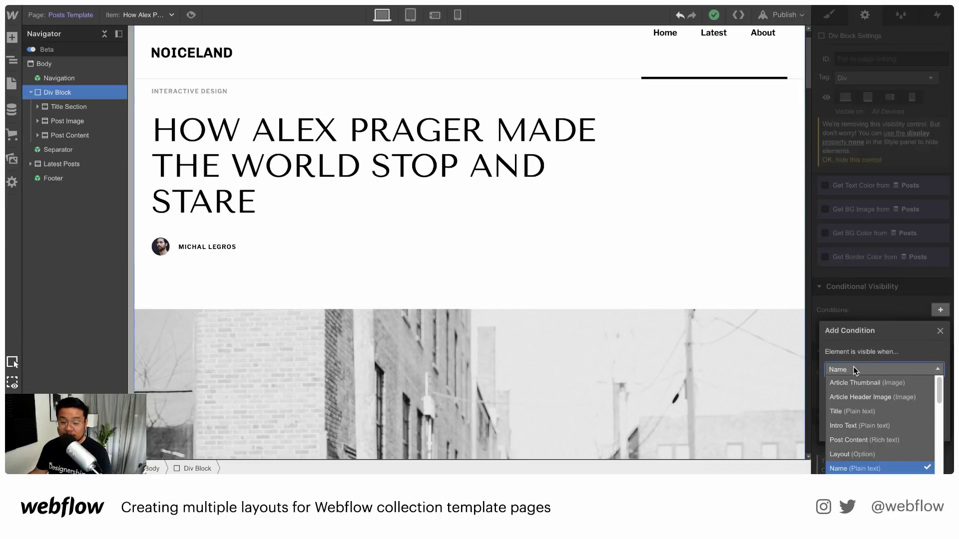
click(870, 449)
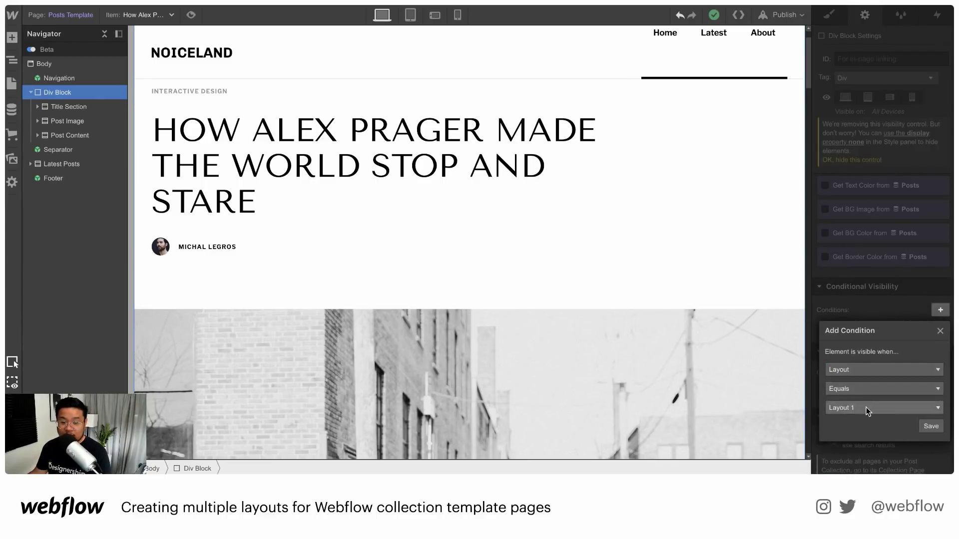
click(928, 423)
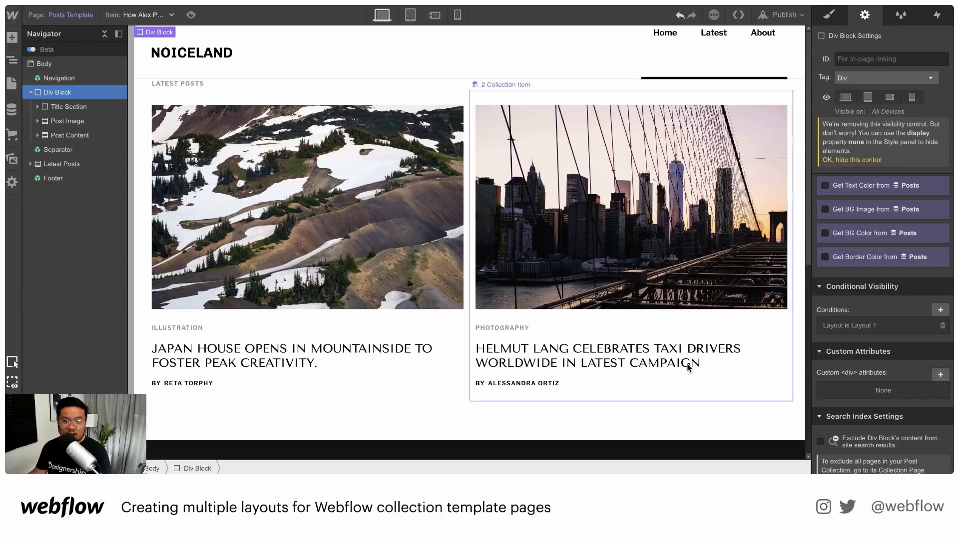
Check the template's conditional display by switching the previewed item to the Japan House post and viewing its content.
scroll(687, 364, down, 5)
scroll(683, 355, up, 5)
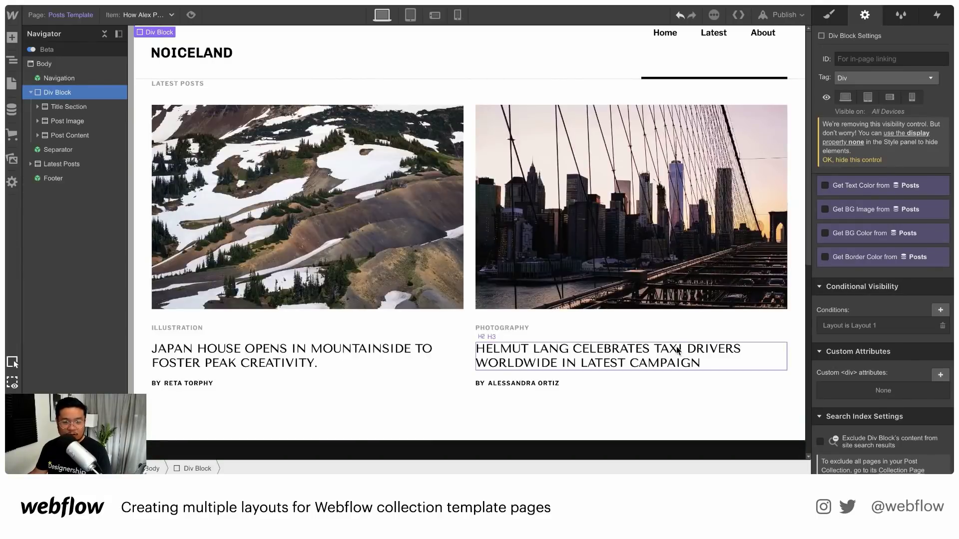
click(162, 16)
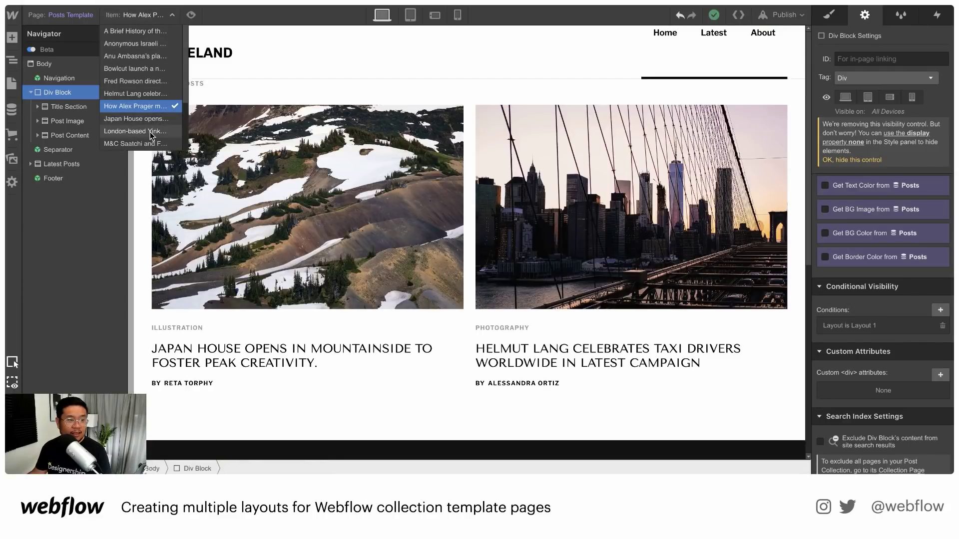
scroll(150, 135, down, 5)
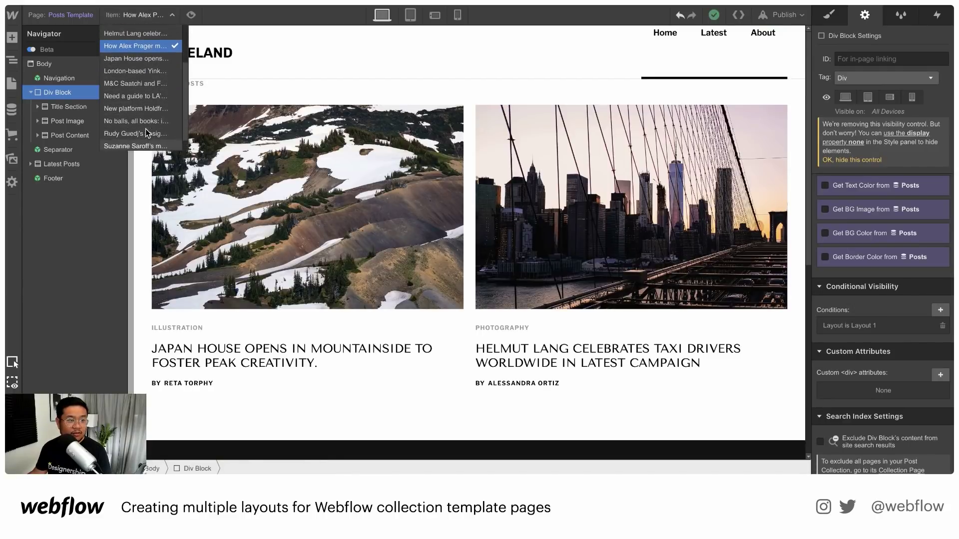
click(138, 58)
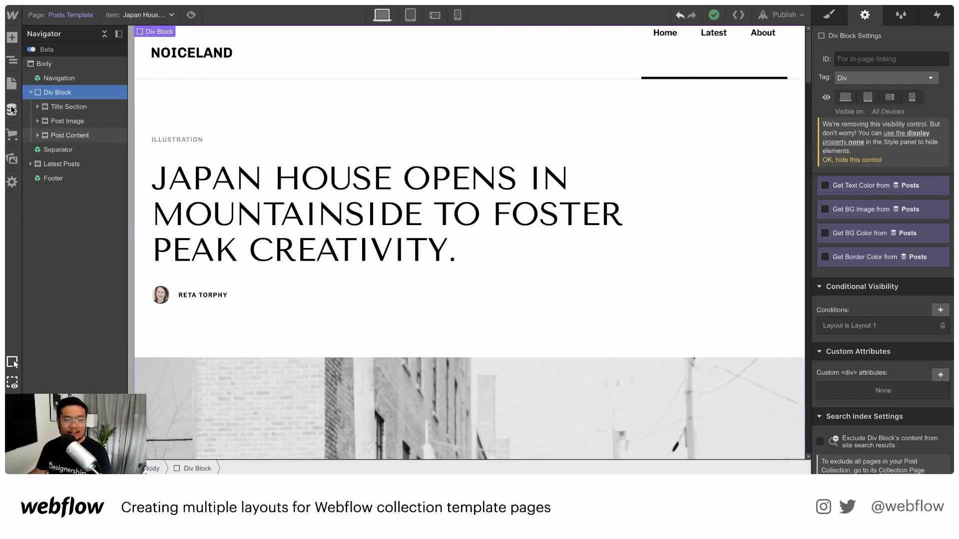
scroll(505, 296, down, 4)
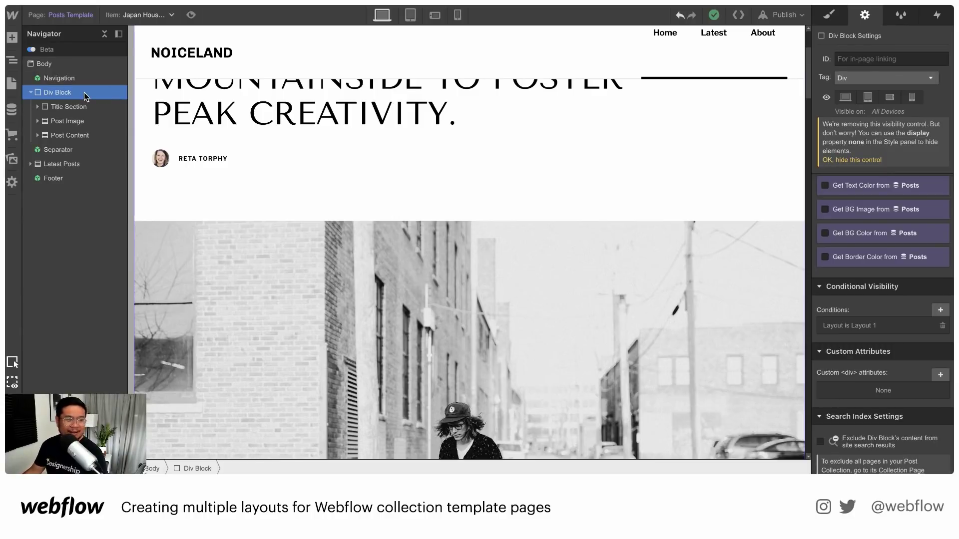
Paste a copy of the Div Block into the Body and place it between the original Div Block and the Separator.
click(75, 64)
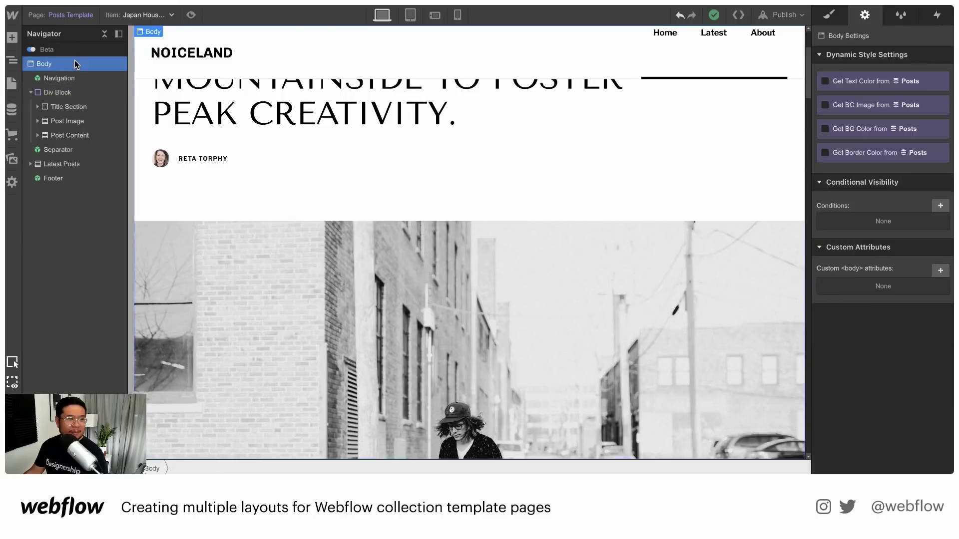
key(ctrl+v)
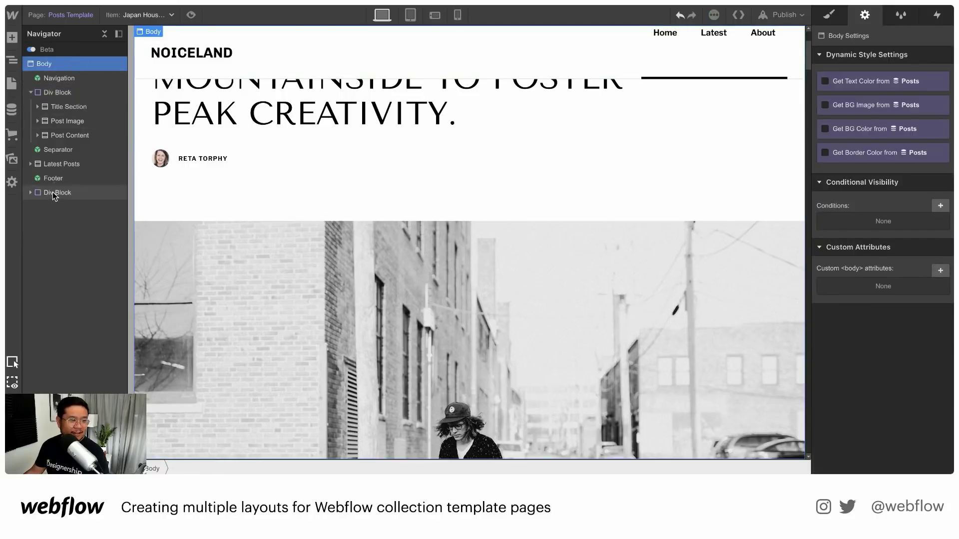
drag(52, 192, 44, 149)
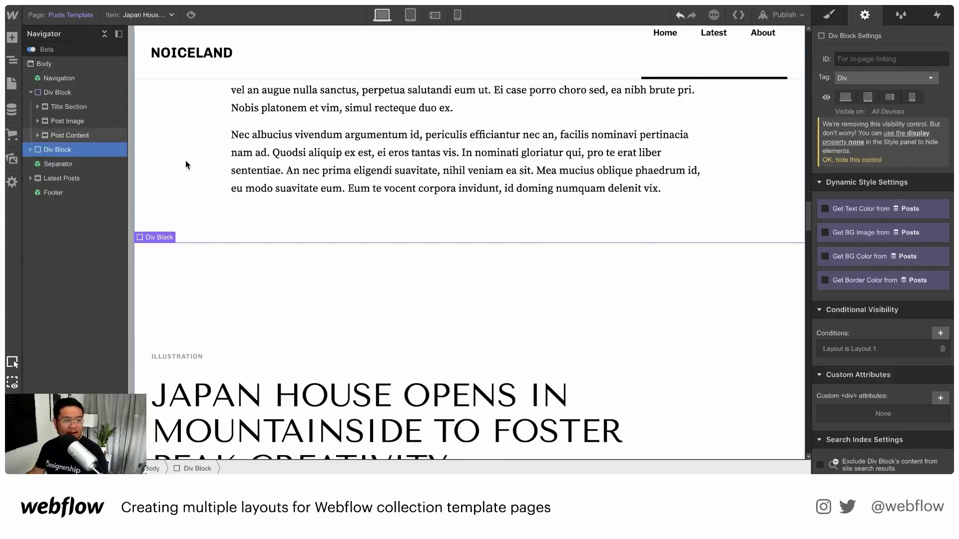
Change the copied Div Block's visibility condition to Layout equals Layout 2 and save it.
click(857, 348)
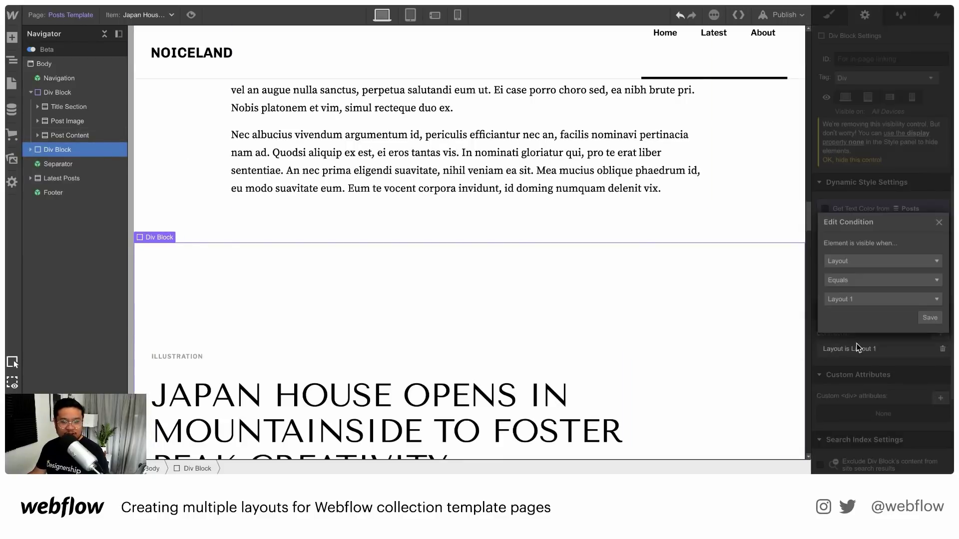
click(843, 301)
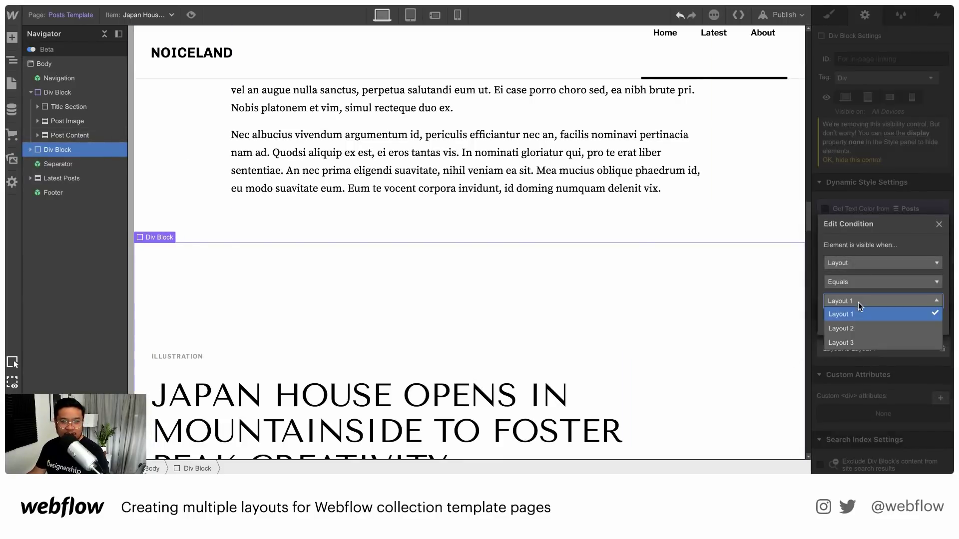
click(866, 330)
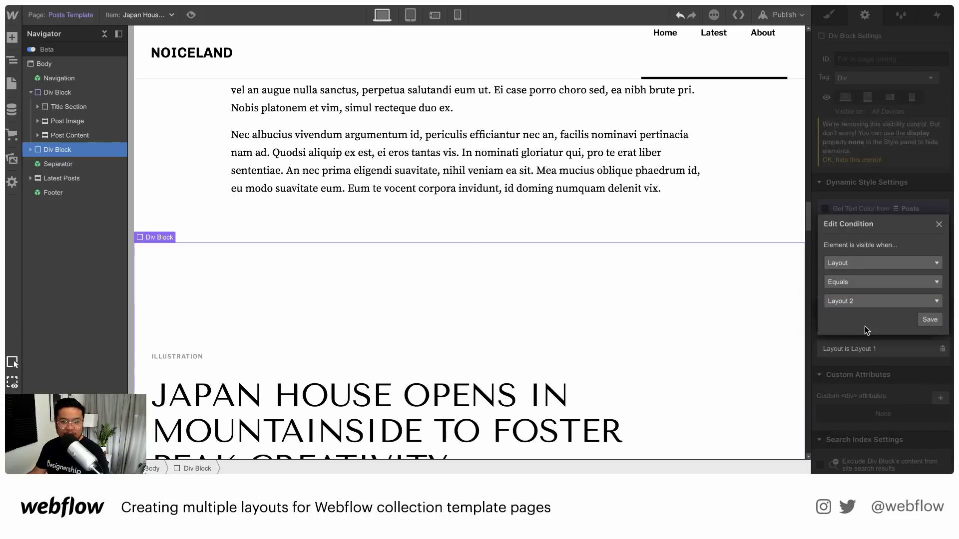
click(930, 319)
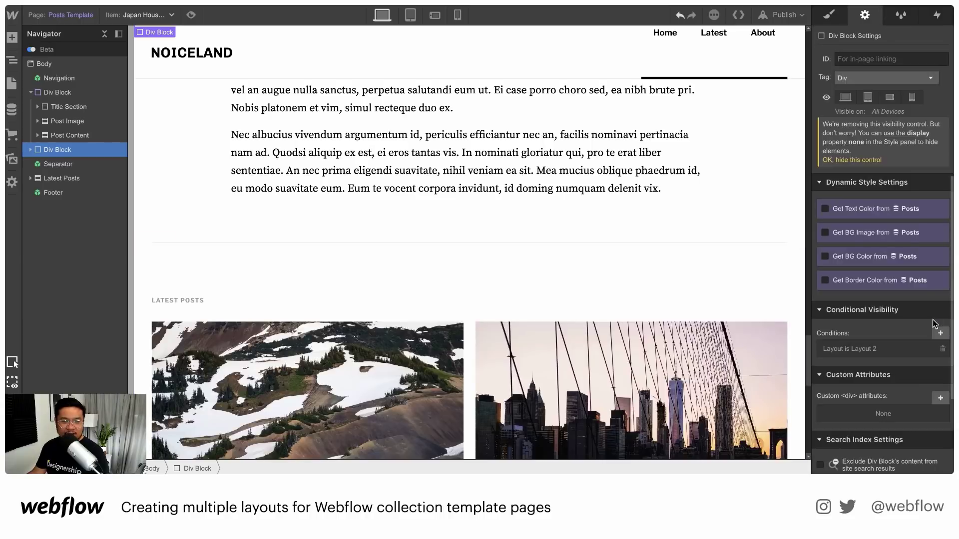
Show the Layout column in the Posts collection list and sort the posts by Layout in descending order.
click(12, 110)
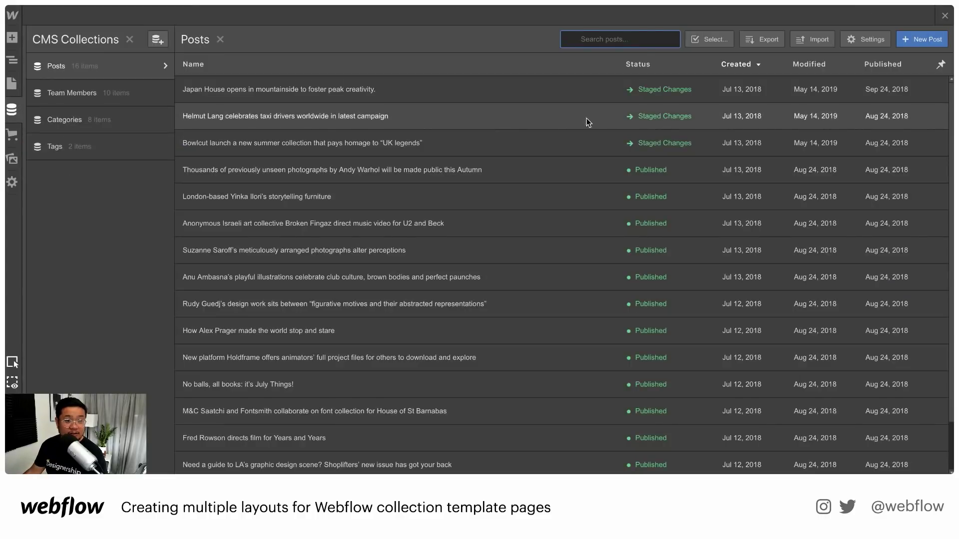
click(941, 65)
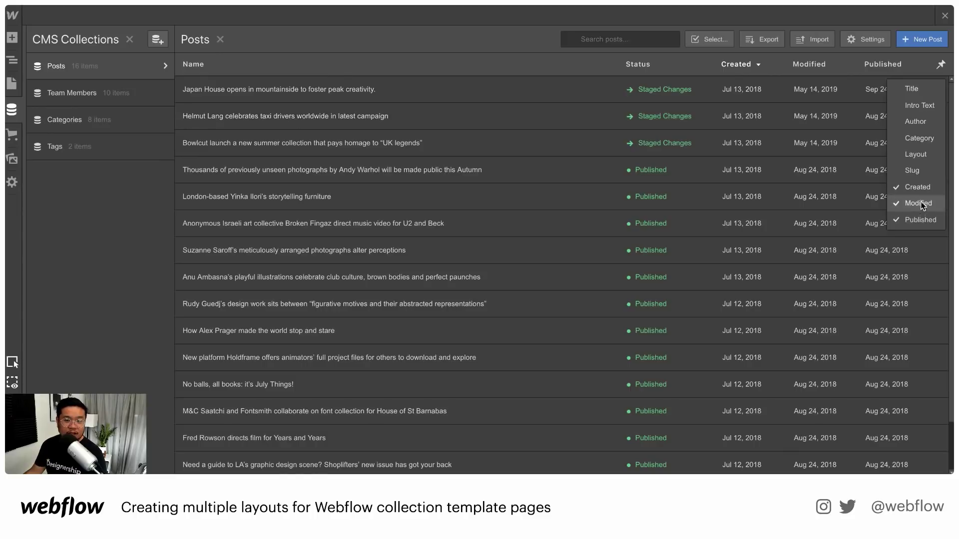
click(924, 156)
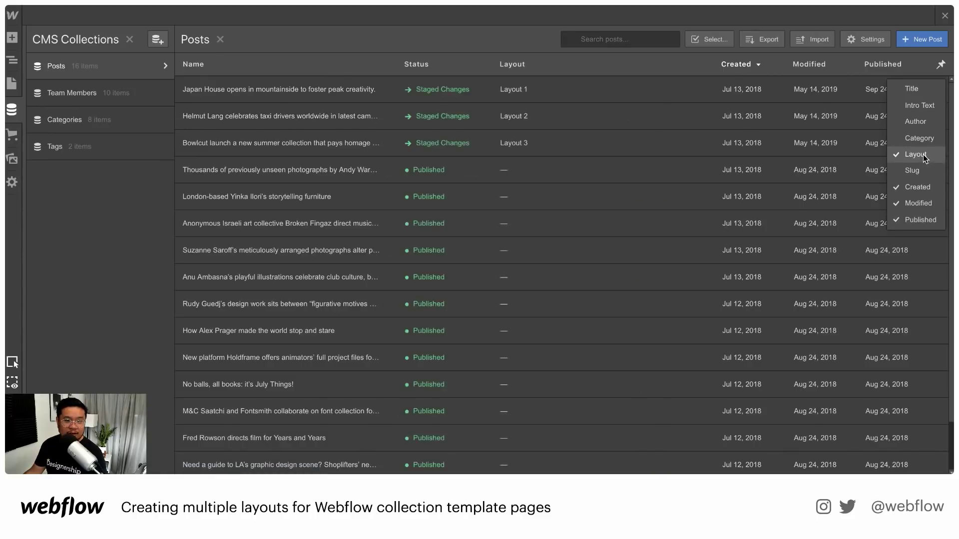
click(563, 69)
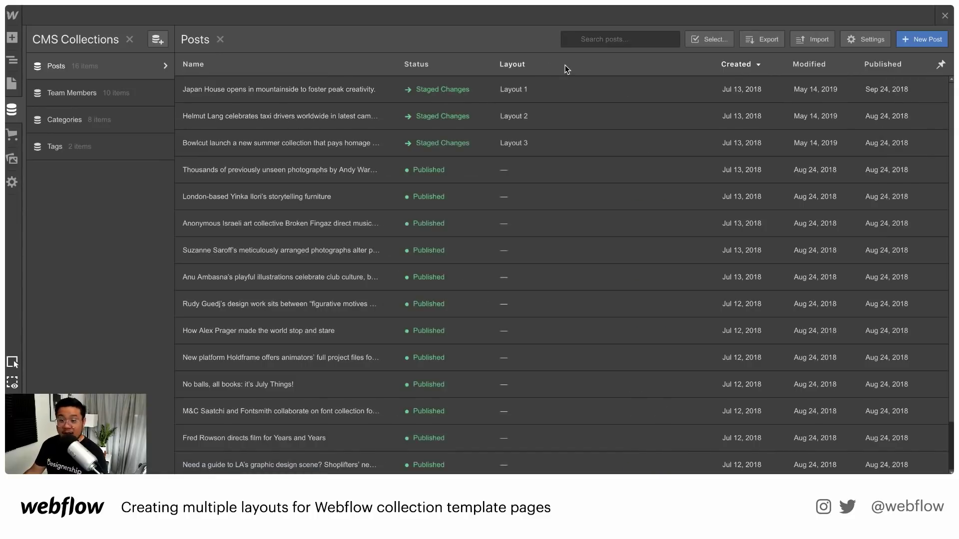
click(565, 65)
click(565, 65)
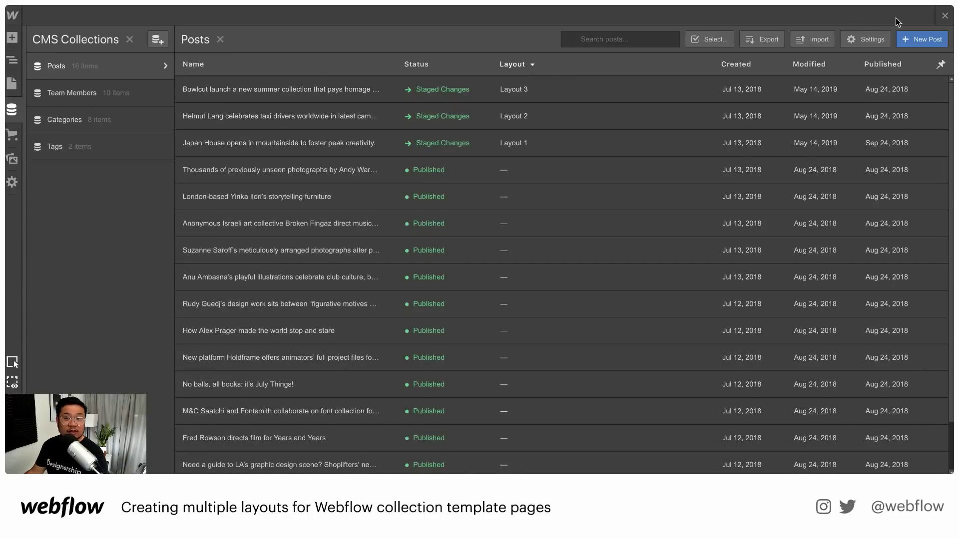
Return from the collections to the template and switch the previewed item to the Helmut Lang post.
click(944, 16)
click(141, 13)
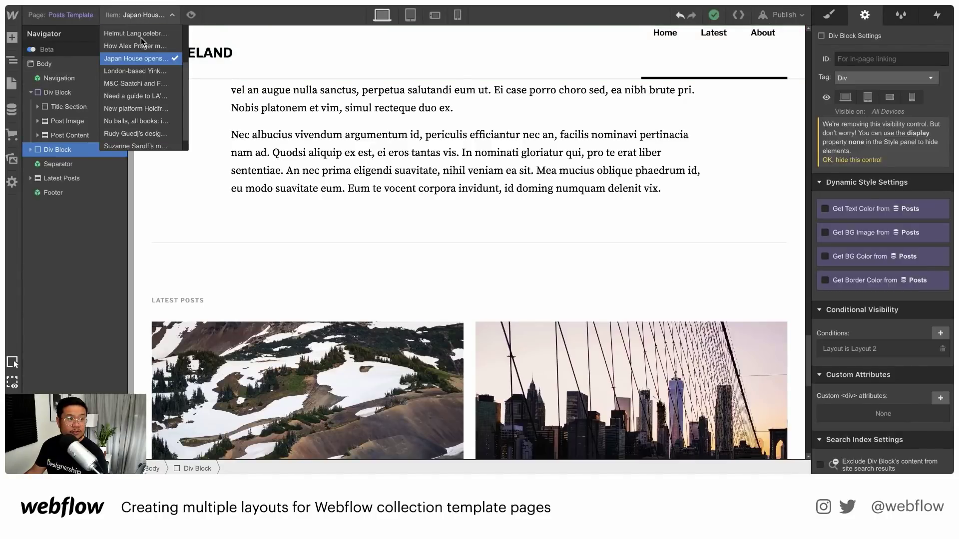
click(142, 36)
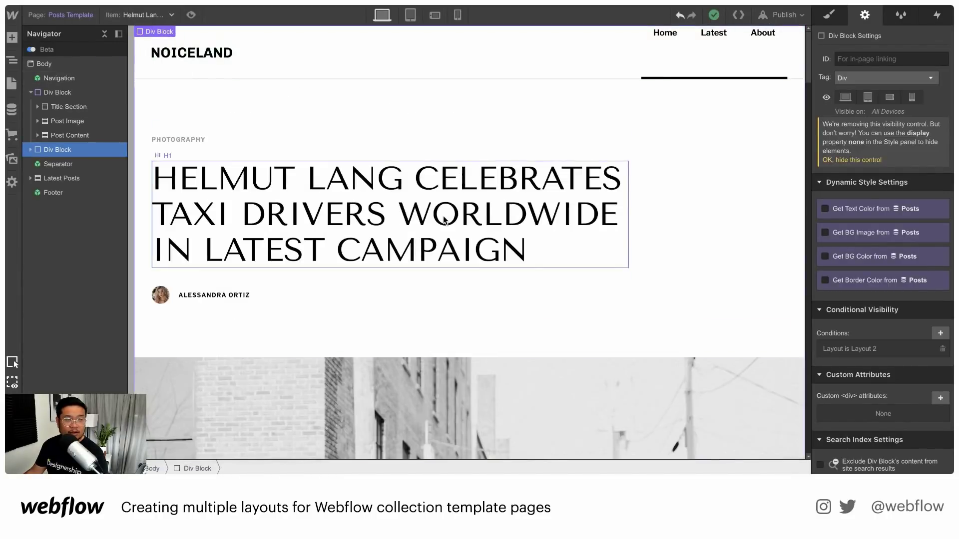
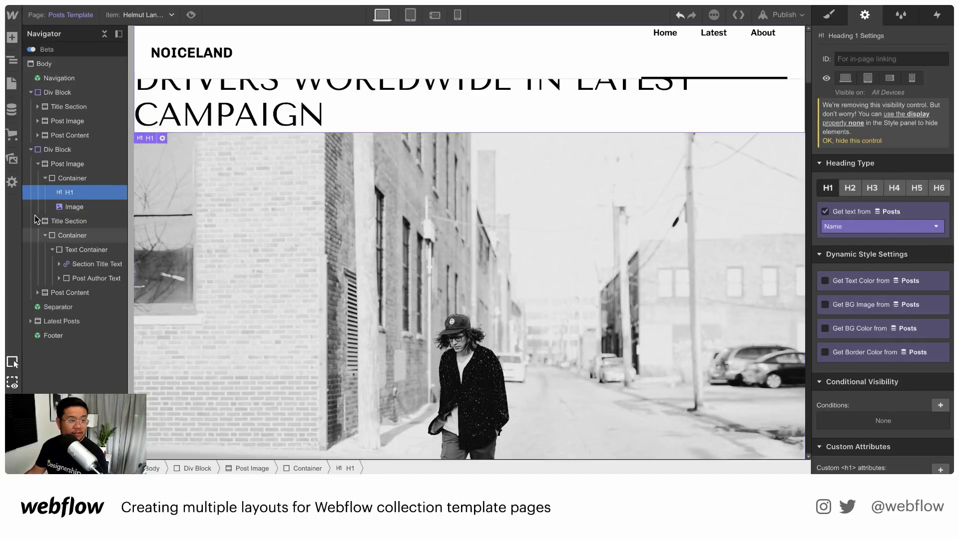
Add a "layout 2" combo class to the Container in the second Div Block's Post Image and set its position to Relative.
click(87, 179)
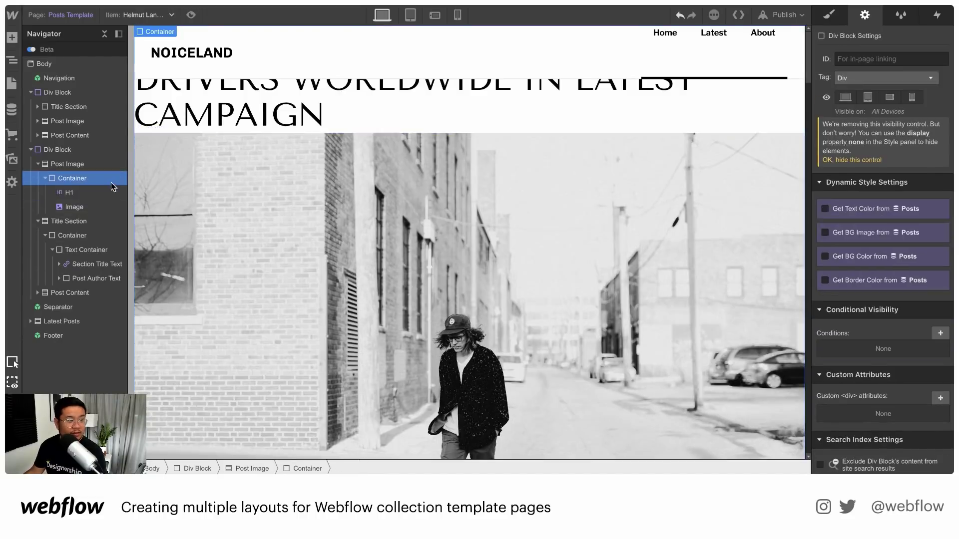
click(829, 15)
click(932, 70)
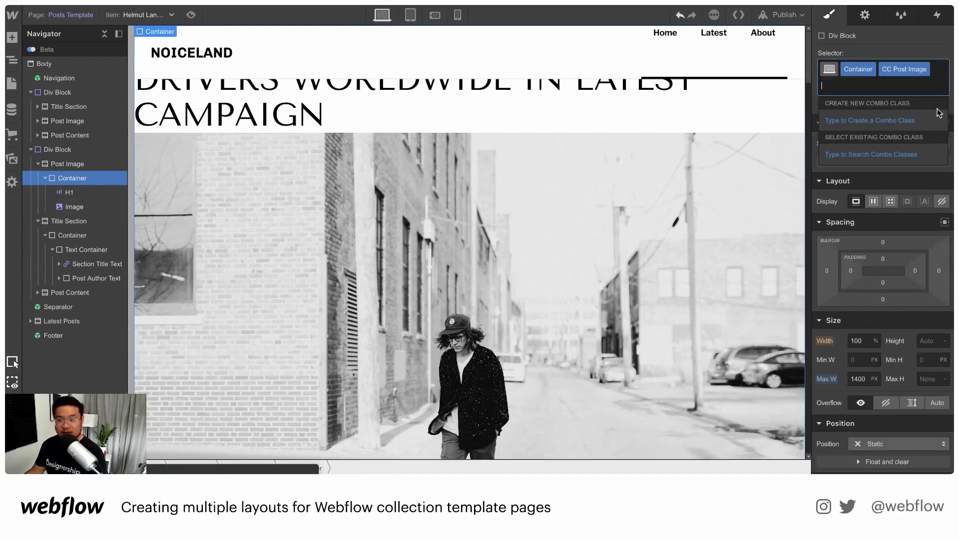
text(layout 2)
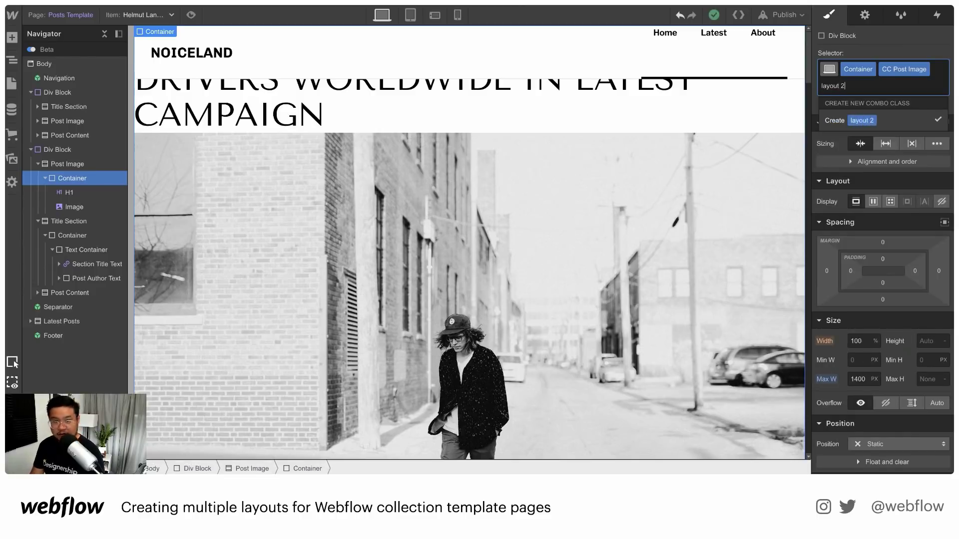
key(Return)
scroll(879, 349, down, 1)
click(876, 393)
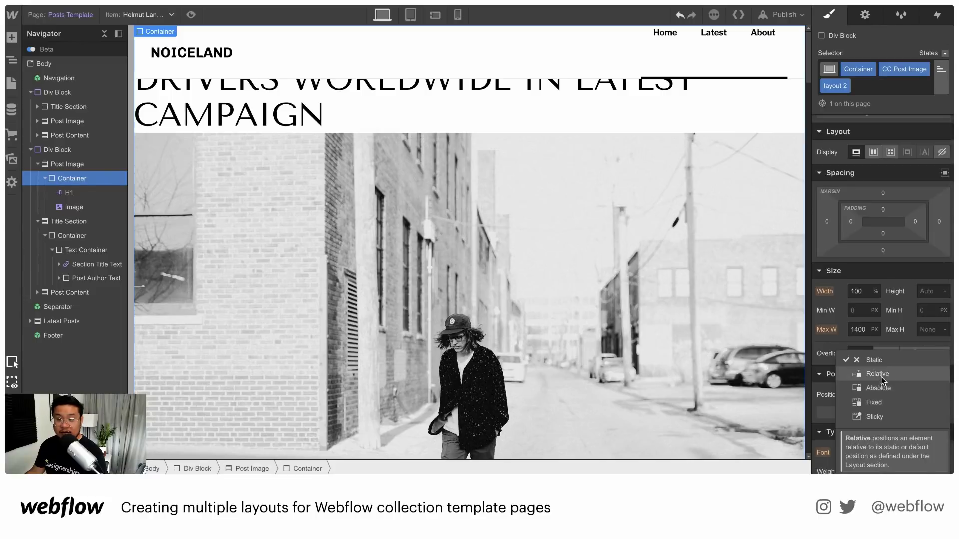
click(880, 376)
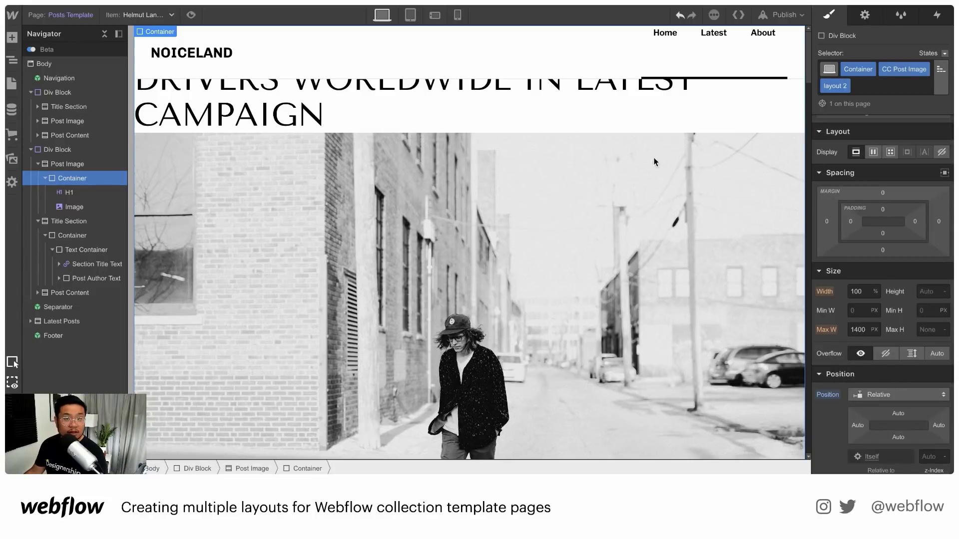
Add a "layout 2" combo class to the H1 heading inside the Post Image container.
click(69, 192)
click(878, 68)
text(layout 2)
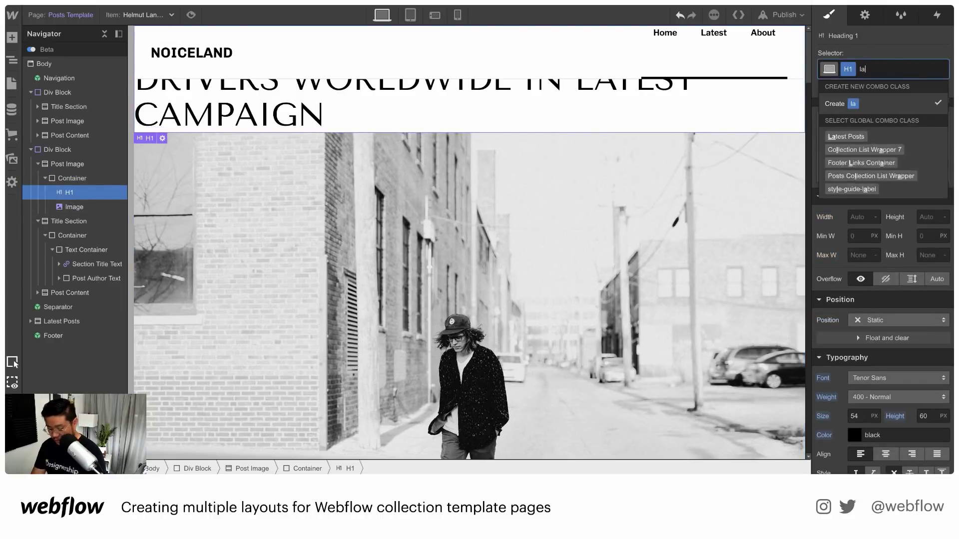
key(Return)
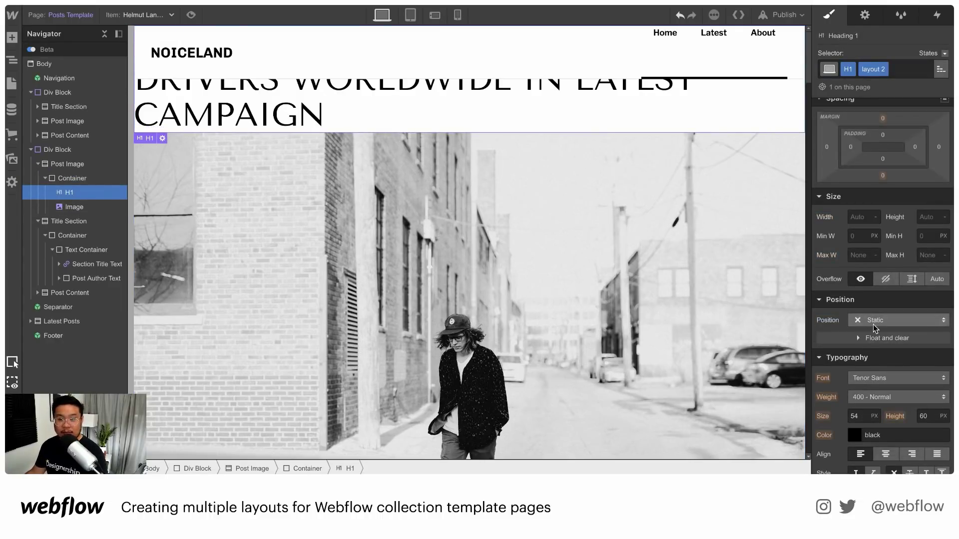
Position the H1 absolutely along the bottom of its container with a 7% bottom offset.
scroll(885, 321, down, 1)
click(882, 298)
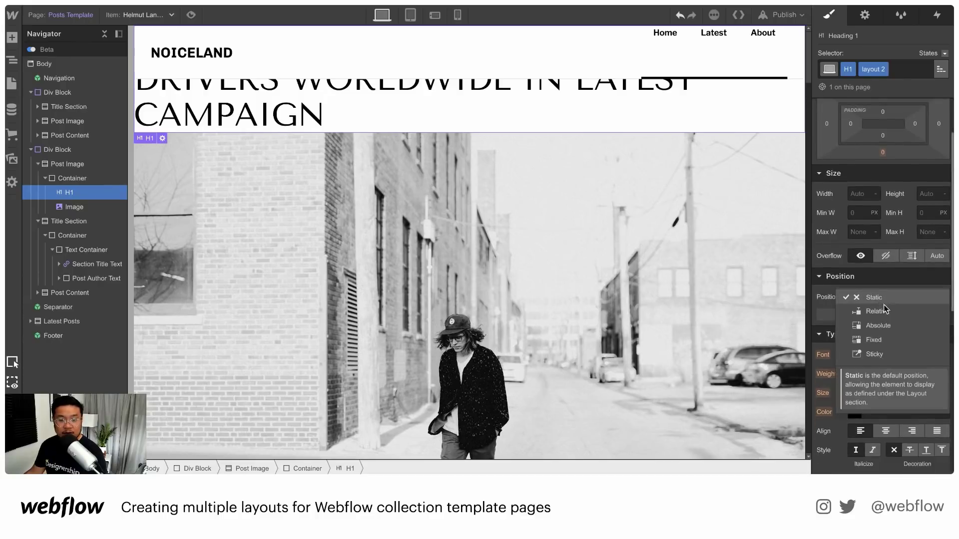
click(887, 328)
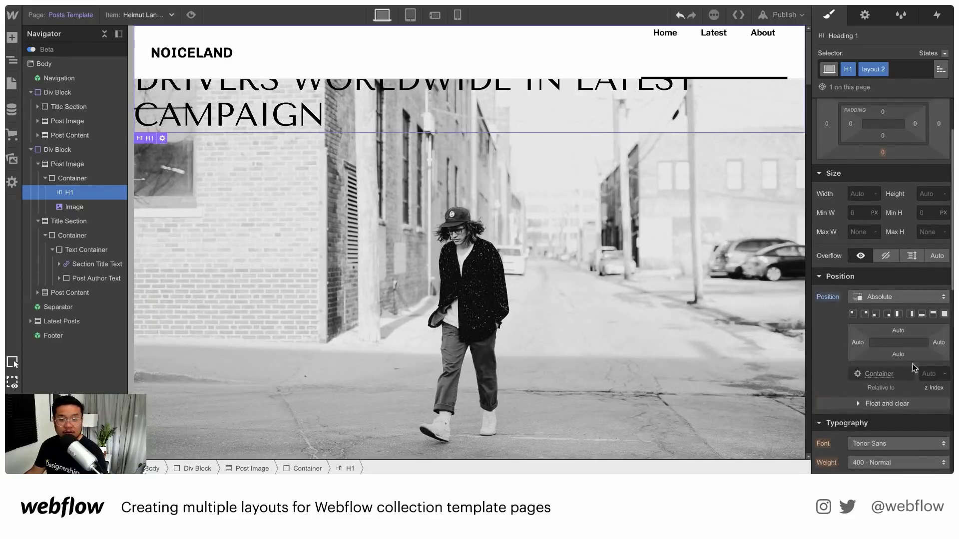
click(922, 314)
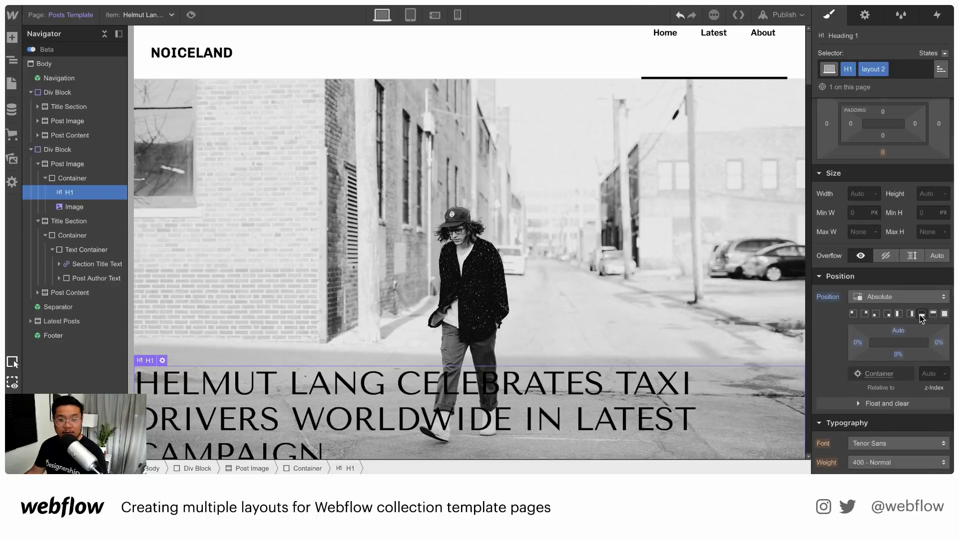
drag(898, 354, 897, 341)
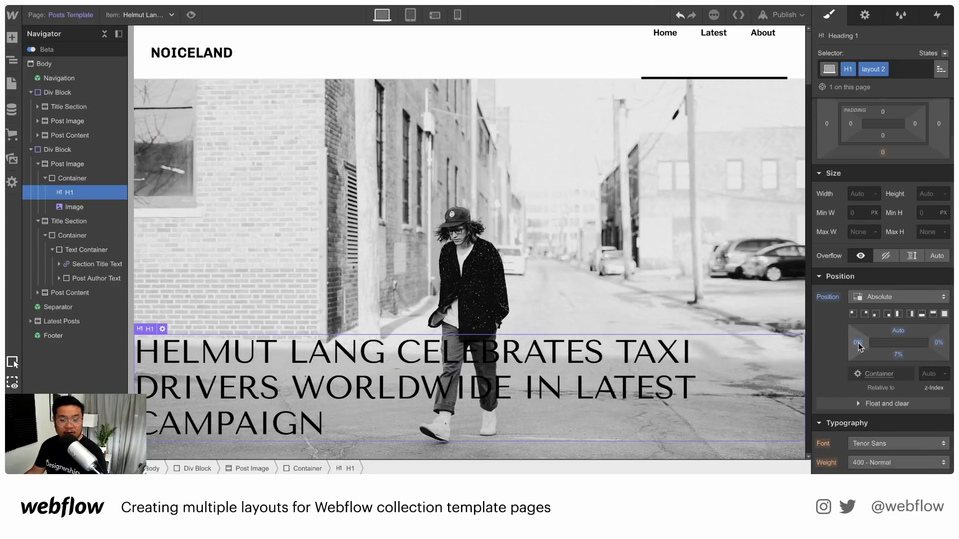
Set the H1's left and right padding to 38 px and add equal top and bottom padding.
scroll(867, 144, up, 1)
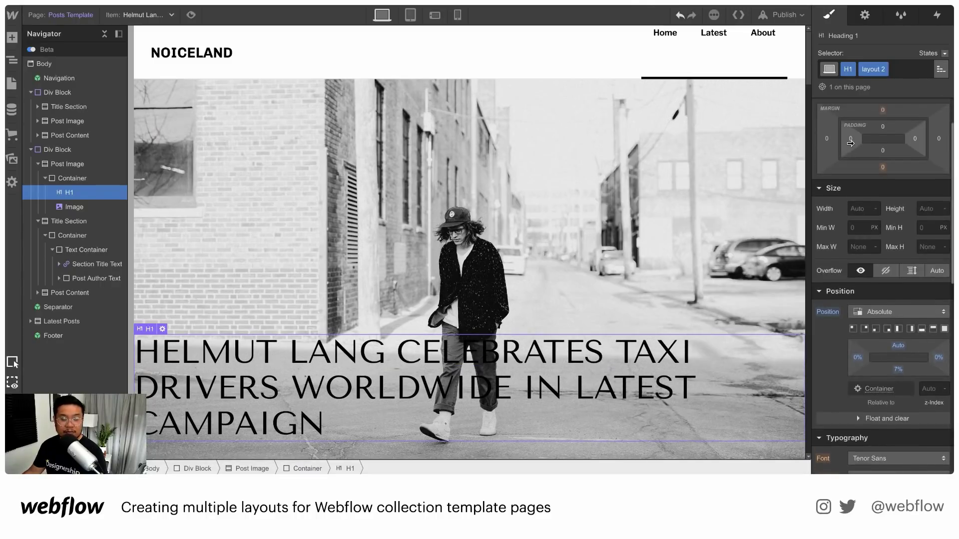
drag(915, 139, 918, 139)
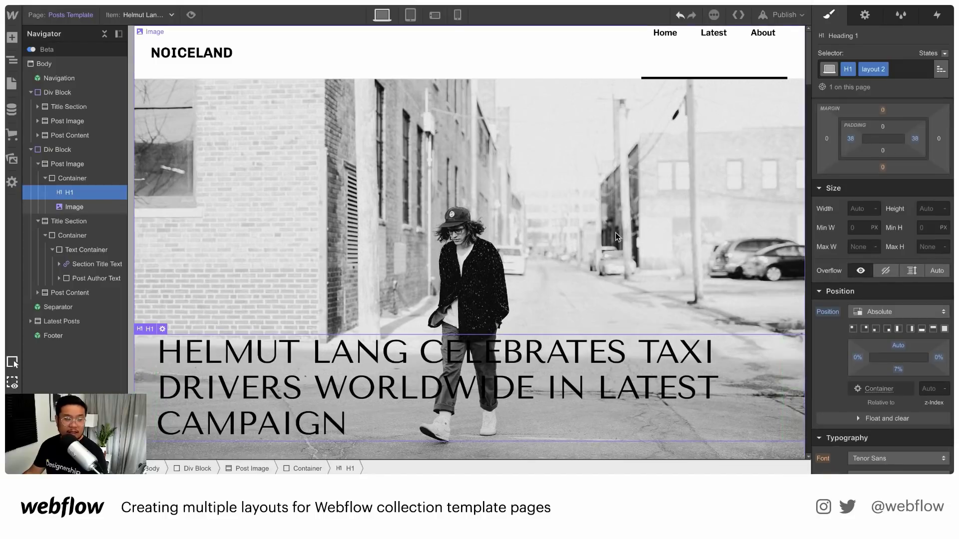
scroll(868, 348, down, 2)
scroll(867, 348, down, 5)
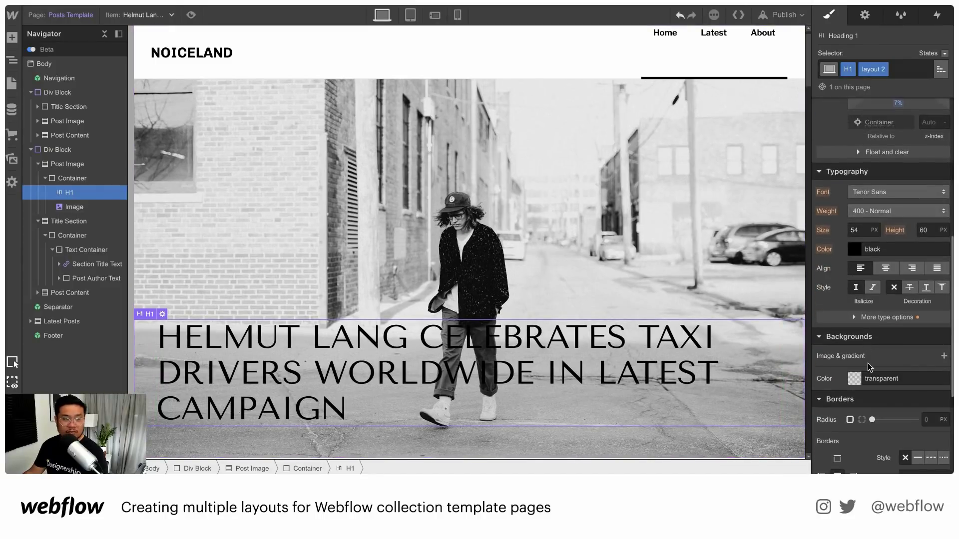
scroll(868, 232, up, 6)
drag(882, 150, 893, 330)
Give the H1 a black background colour at 30% opacity.
scroll(892, 359, down, 10)
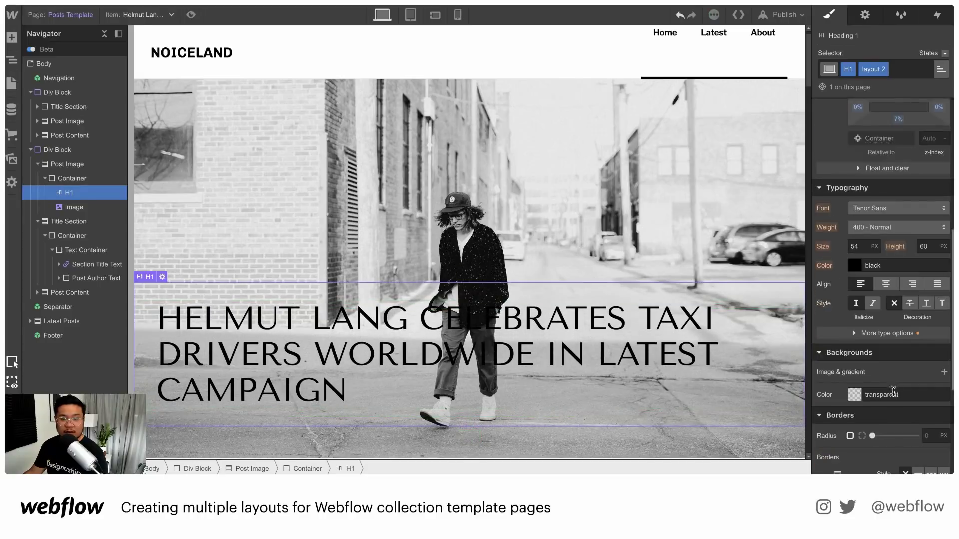
click(852, 397)
mouse_move(872, 407)
mouse_down()
mouse_move(949, 409)
mouse_move(873, 407)
mouse_up()
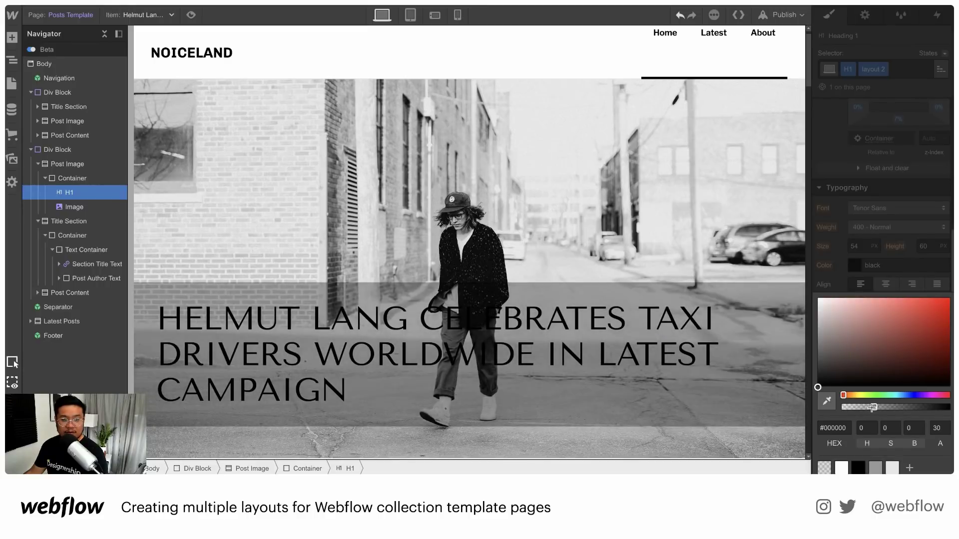
click(897, 194)
Set the H1's text colour to white.
scroll(894, 245, up, 1)
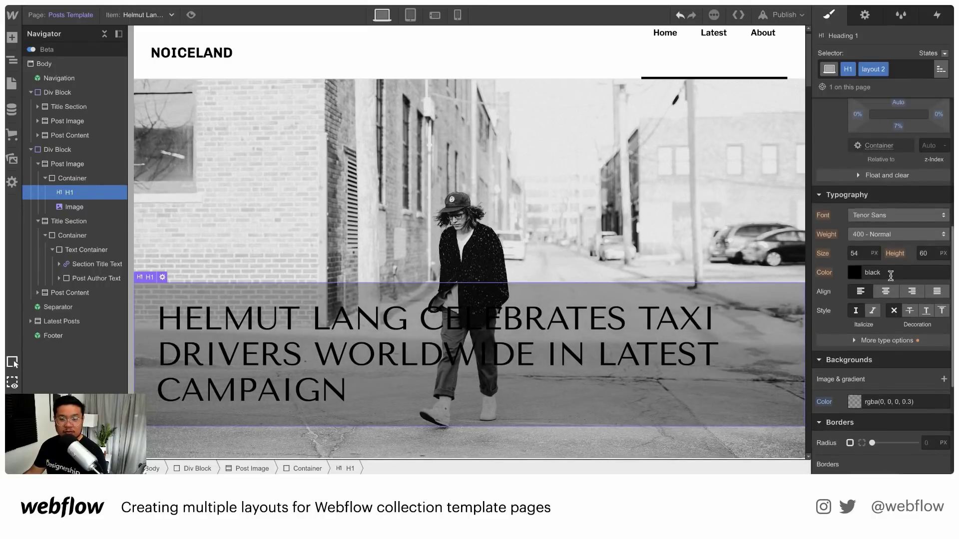
click(869, 272)
text(whiot)
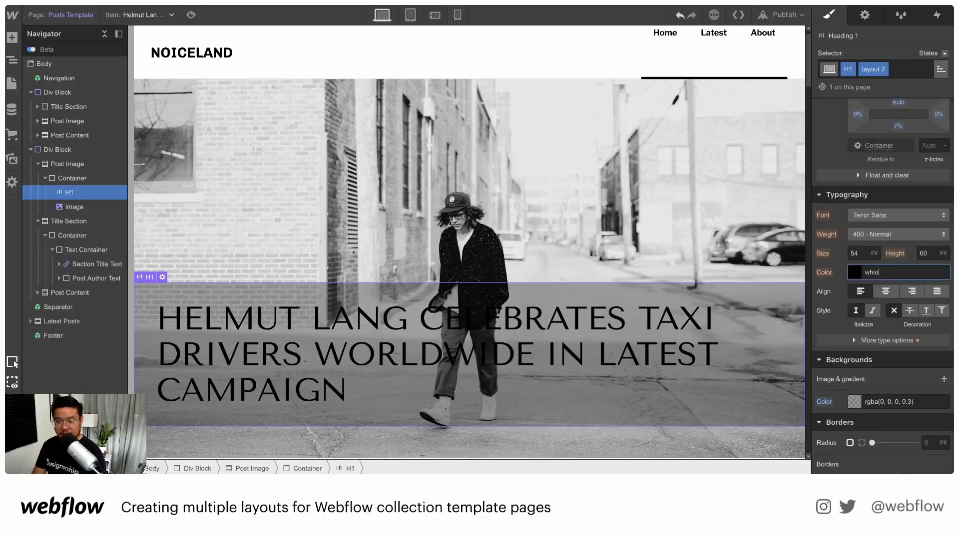
key(Return)
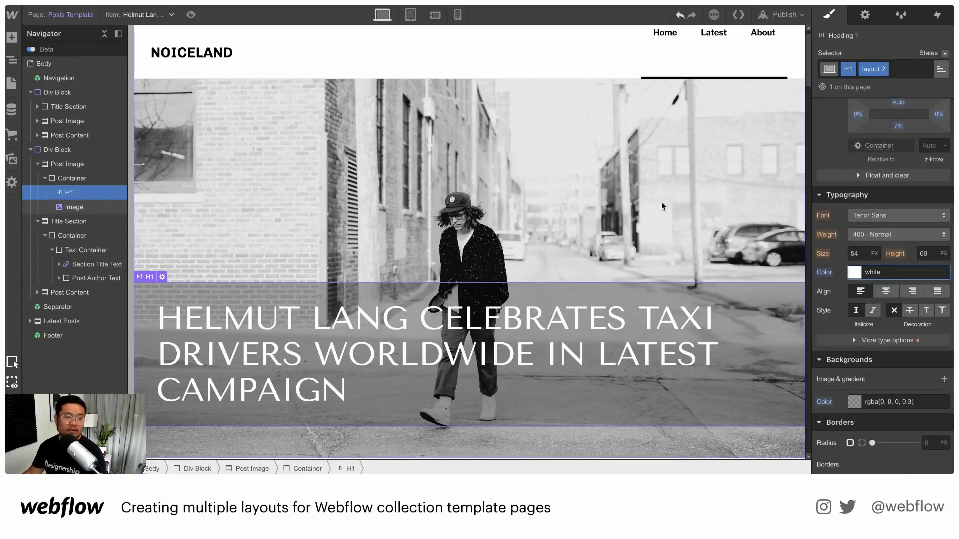
Add a "layout 2" combo class to the Title Section below the post image.
click(640, 187)
scroll(609, 226, up, 1)
scroll(591, 228, down, 5)
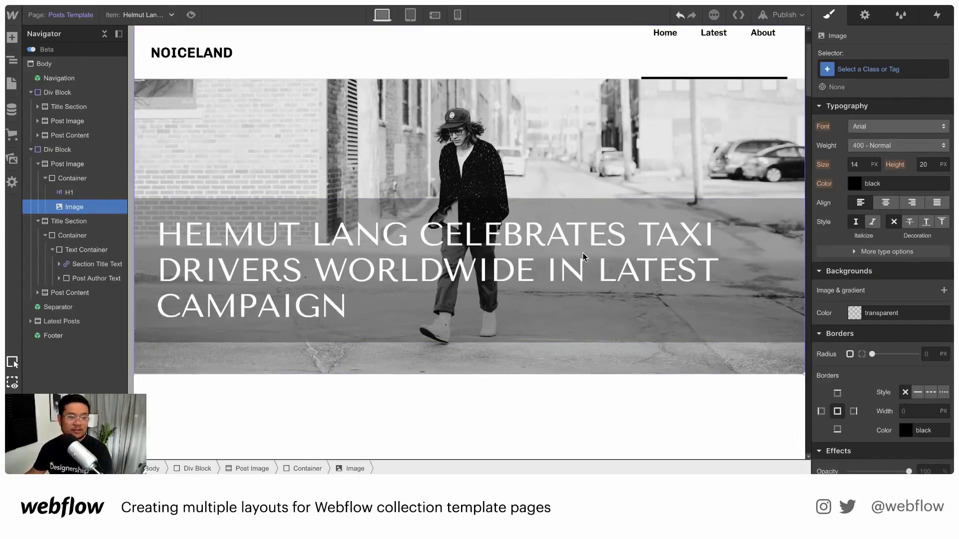
click(267, 274)
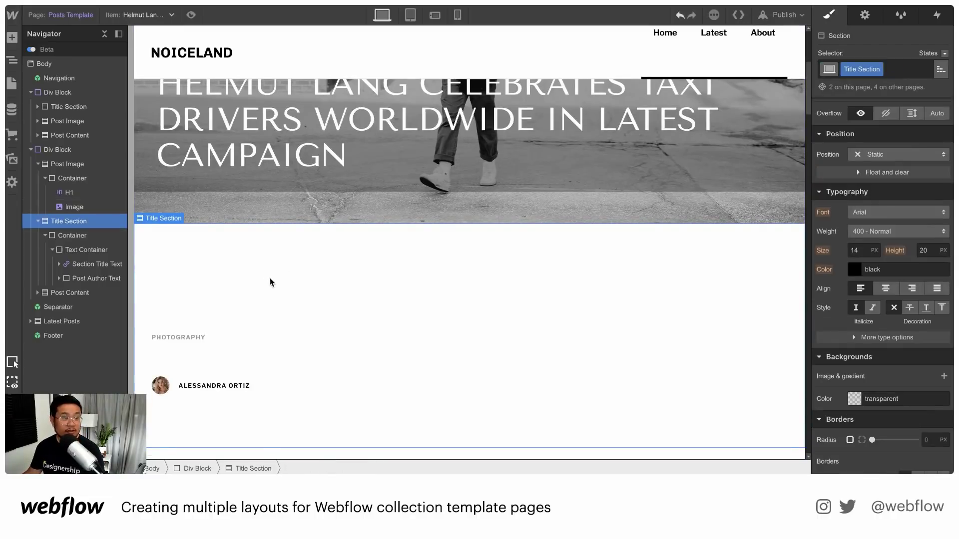
scroll(894, 182, up, 5)
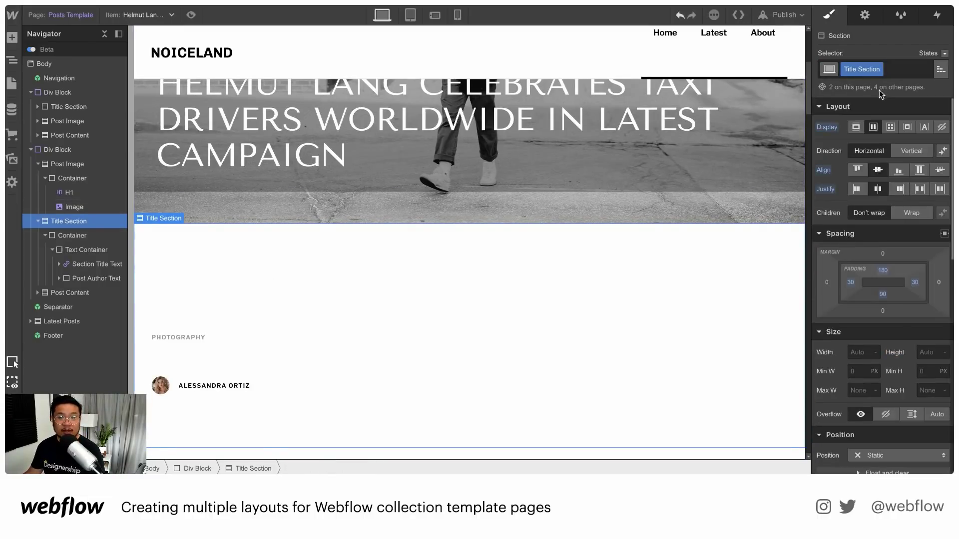
click(905, 68)
text(layout 2)
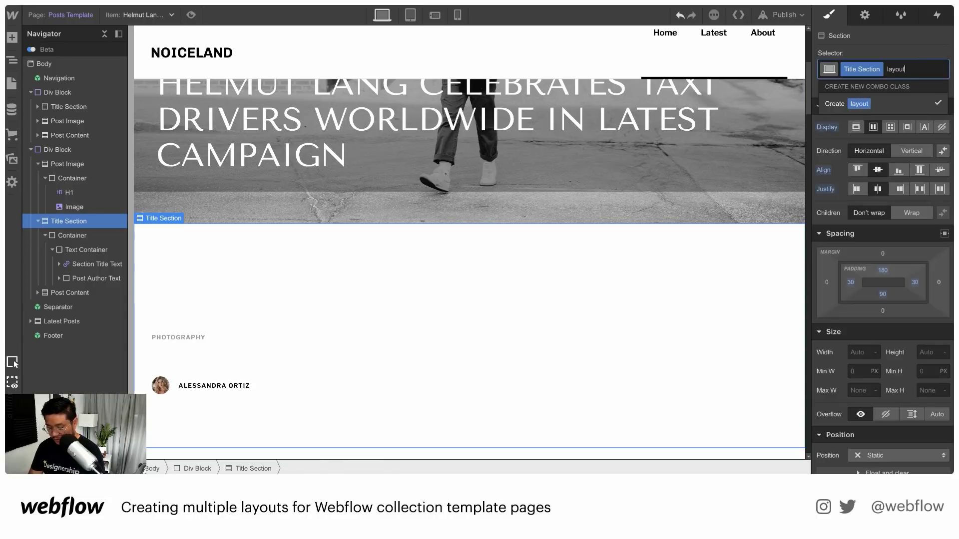
key(Return)
Set the Title Section's top padding to 16 px and bottom padding to 0, and review the page.
mouse_move(885, 268)
mouse_down()
mouse_move(891, 278)
mouse_move(895, 266)
mouse_up()
click(880, 272)
text(0)
key(Return)
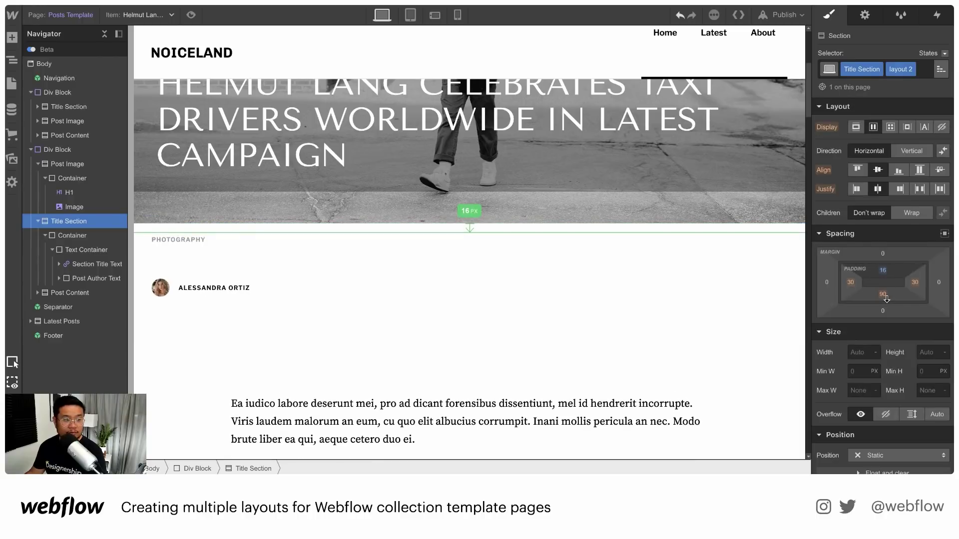
click(883, 295)
text(0)
key(Return)
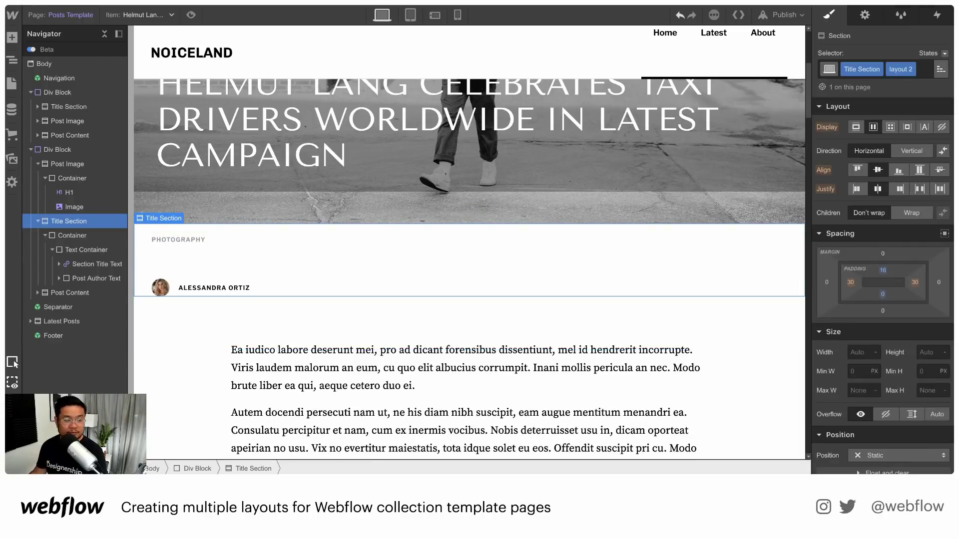
scroll(610, 373, up, 5)
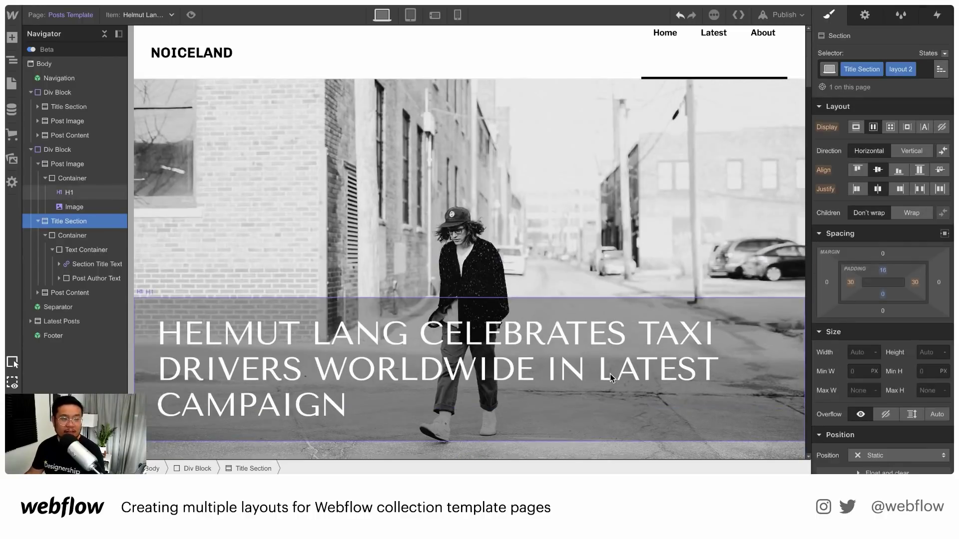
scroll(610, 374, down, 7)
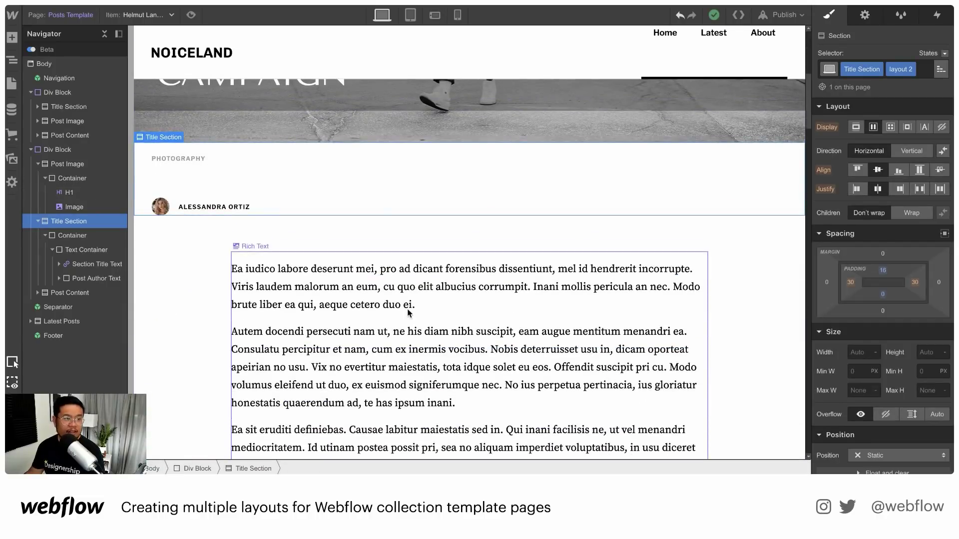
Duplicate the second layout's div block, including its Post Image, Title Section and Post Content.
click(77, 149)
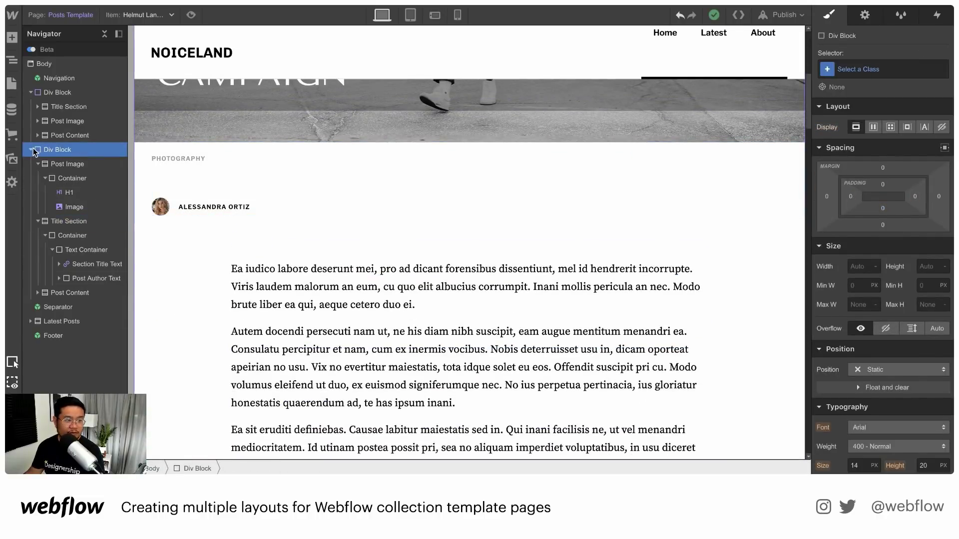
click(31, 149)
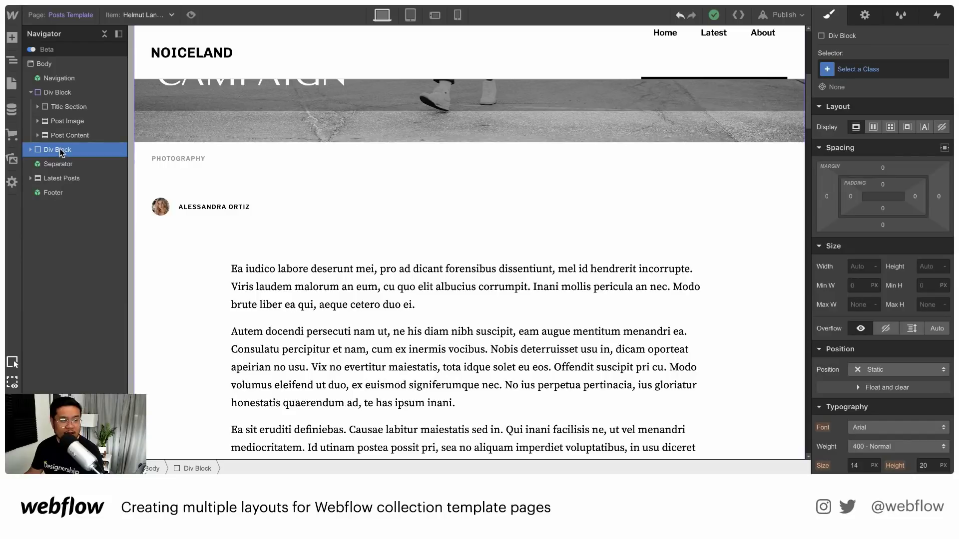
key(ctrl+d)
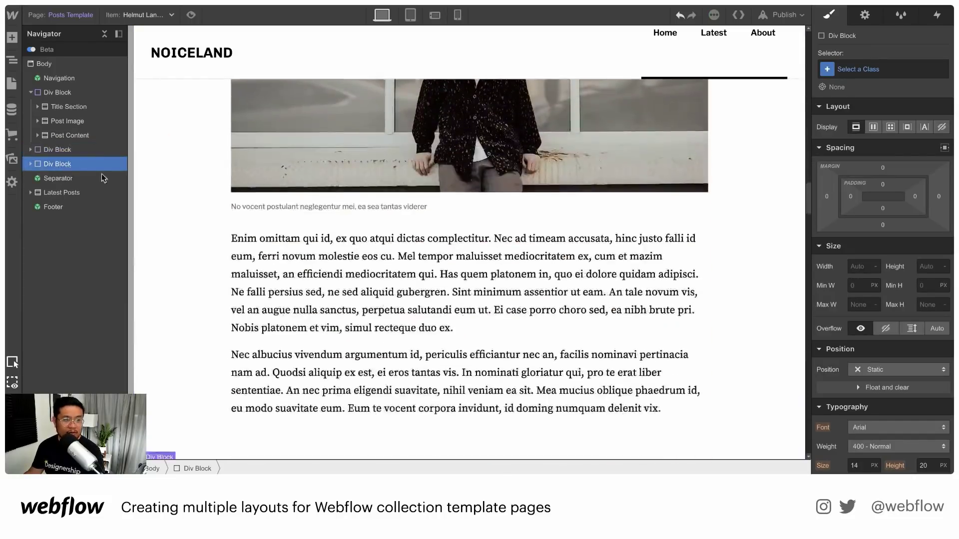
Change the duplicated div block's conditional visibility so that it shows when Layout equals Layout 3.
key(d)
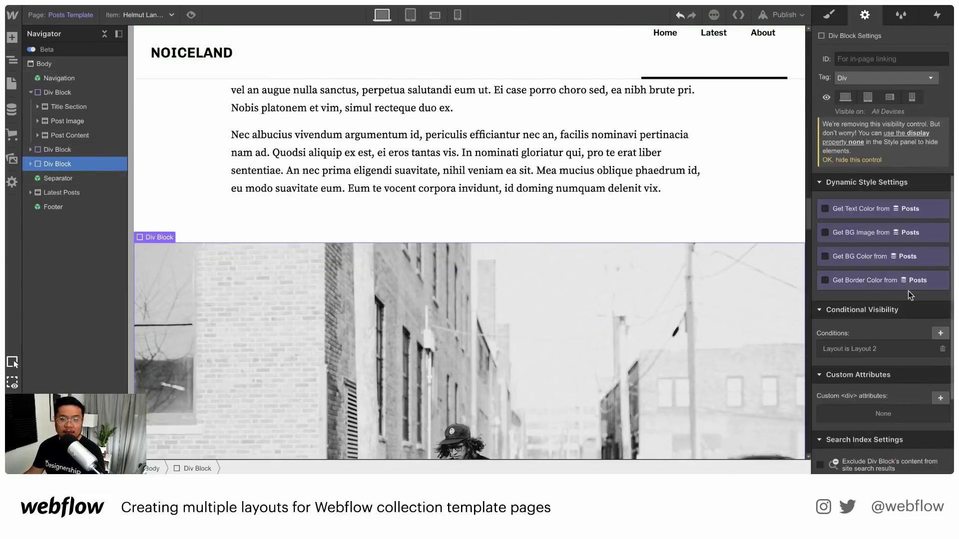
click(864, 355)
click(861, 301)
click(894, 341)
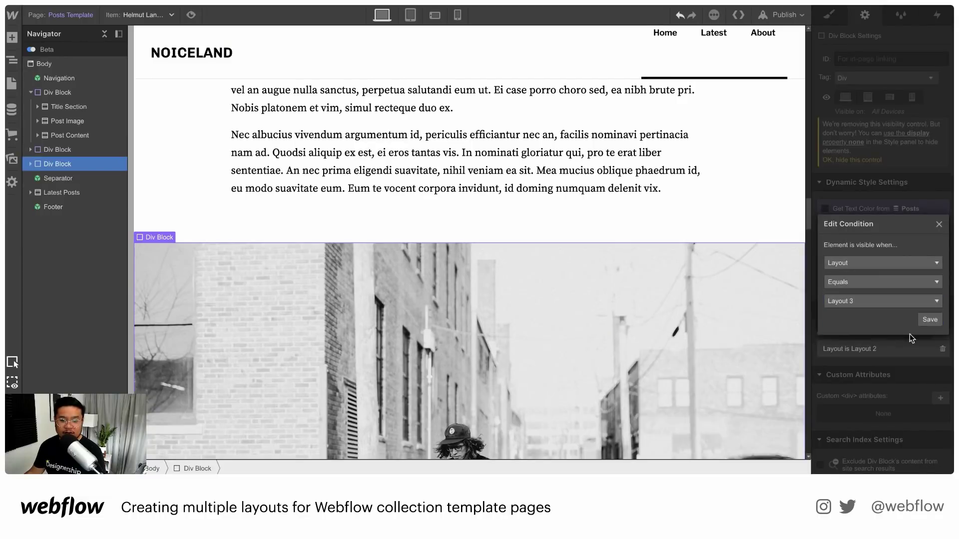
click(931, 320)
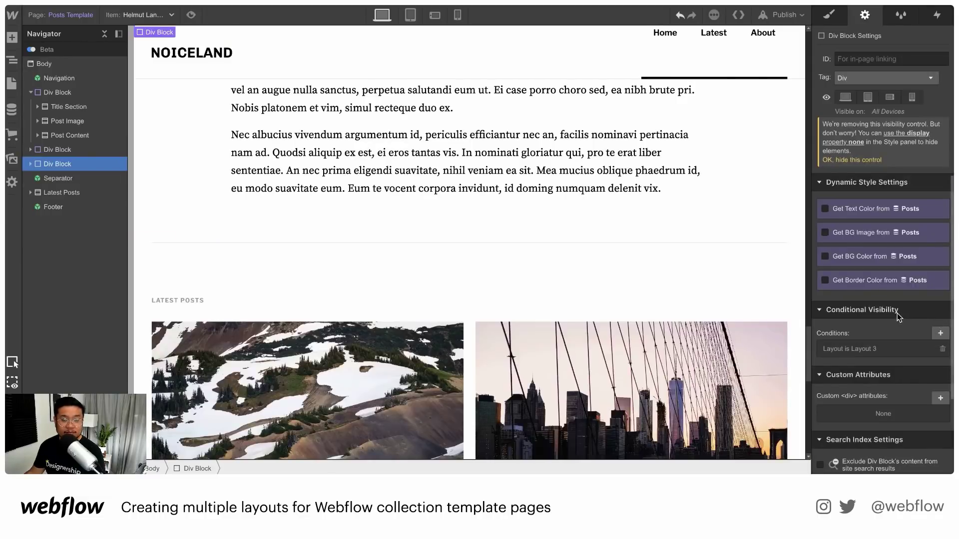
Check the Posts collection for the item assigned to Layout 3 and preview the template with the Bowlcut post.
click(12, 110)
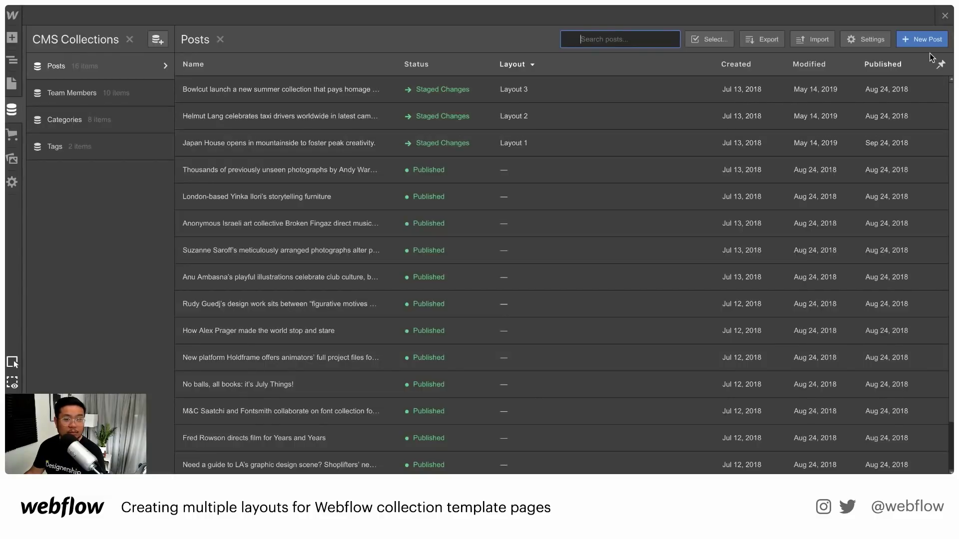
click(945, 16)
click(163, 17)
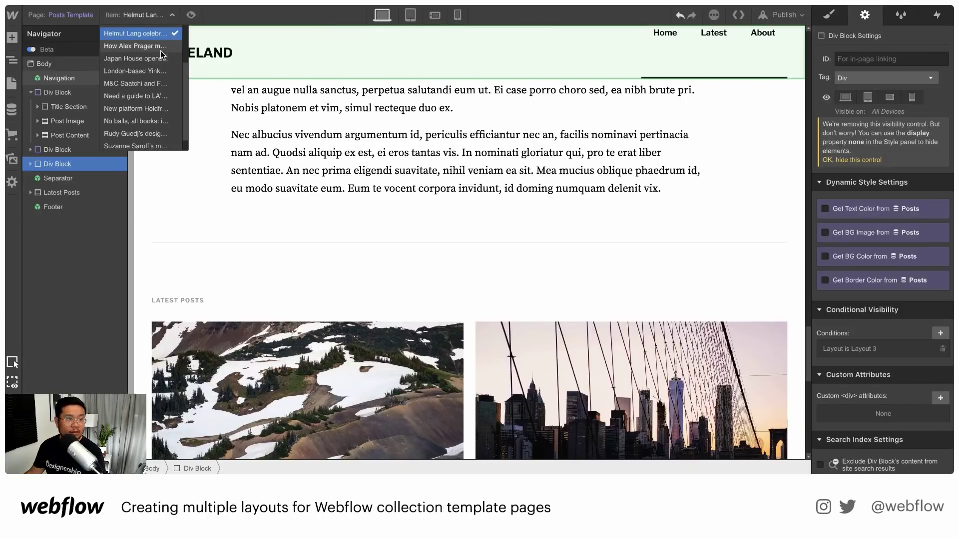
scroll(151, 100, up, 3)
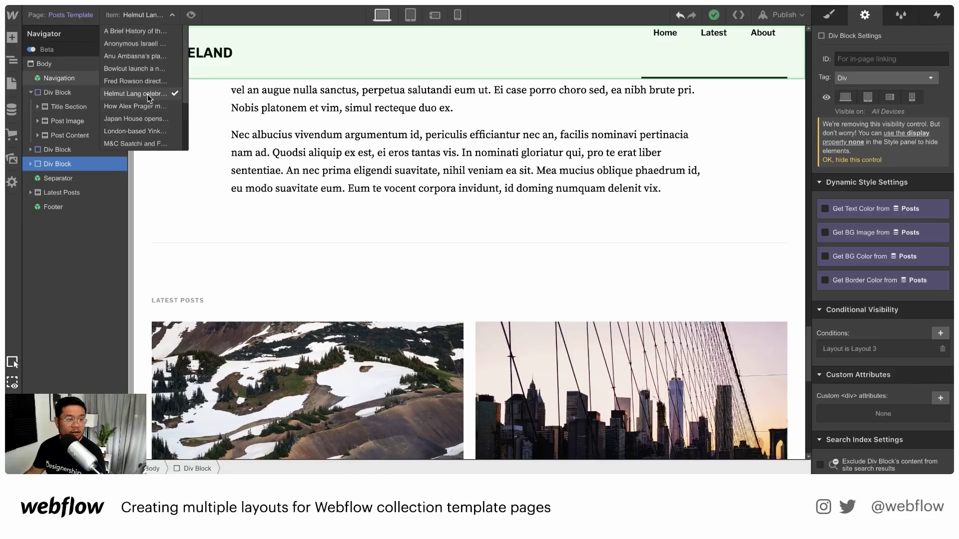
click(135, 66)
Duplicate the "layout 2" combo class on the third layout's H1 as "layout 3".
click(402, 311)
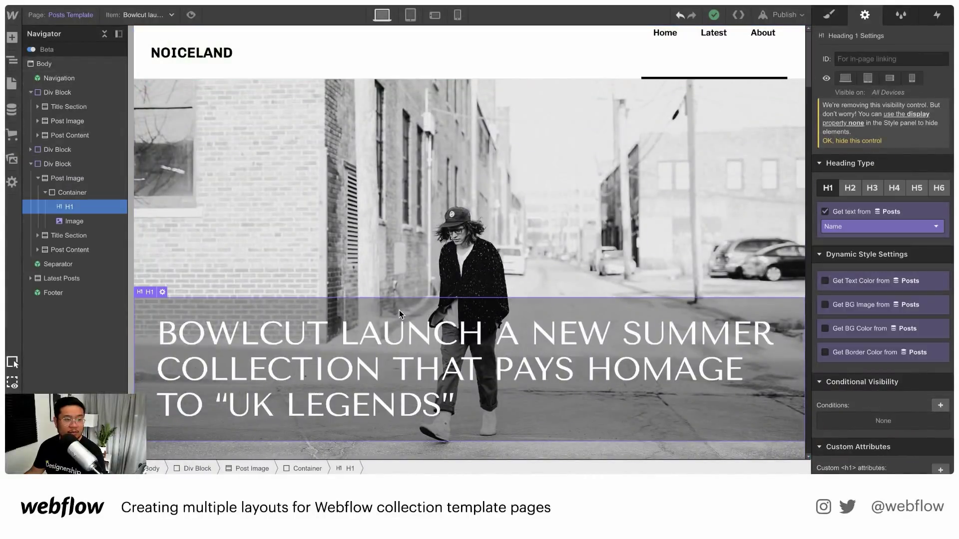
scroll(439, 310, down, 1)
scroll(471, 316, down, 2)
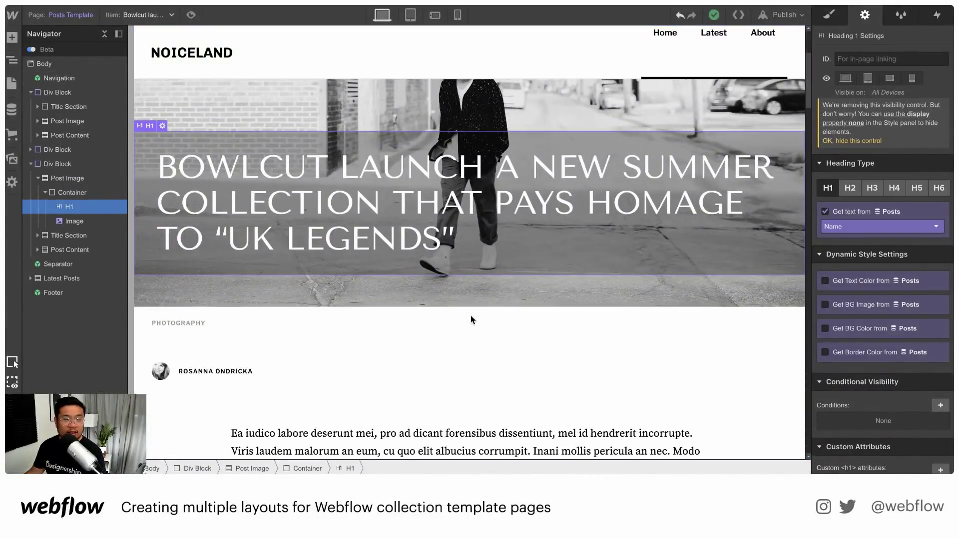
scroll(471, 316, up, 3)
key(s)
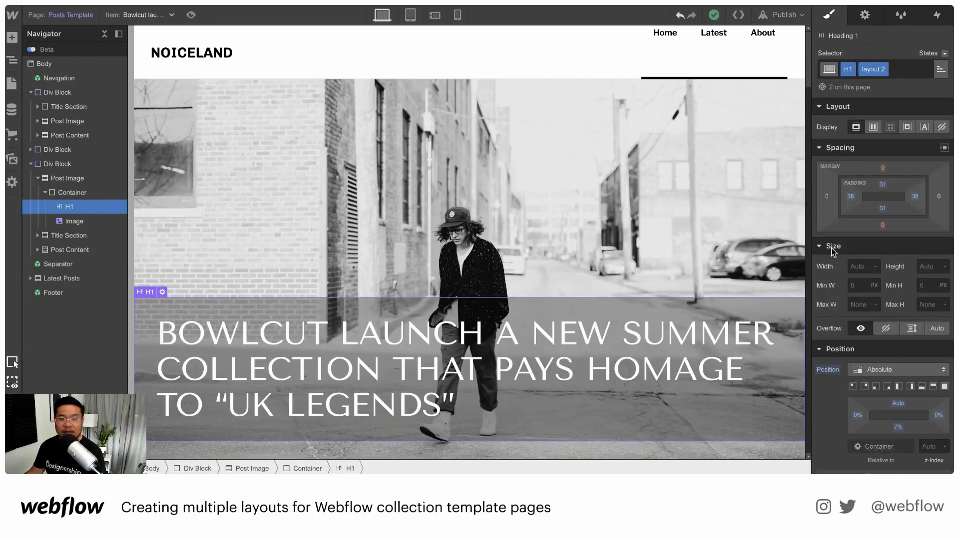
click(883, 72)
click(879, 100)
key(Right)
key(shift+alt+Left)
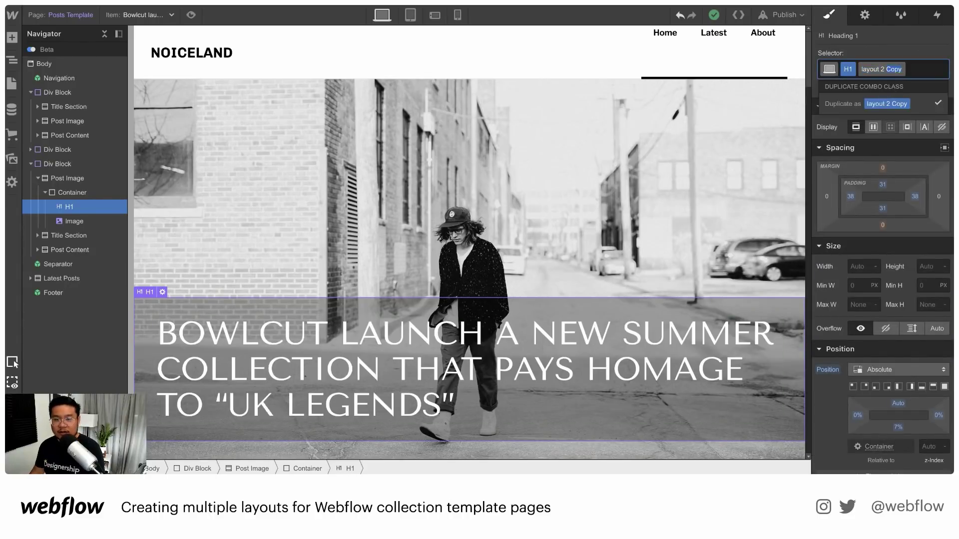
text(3)
key(Return)
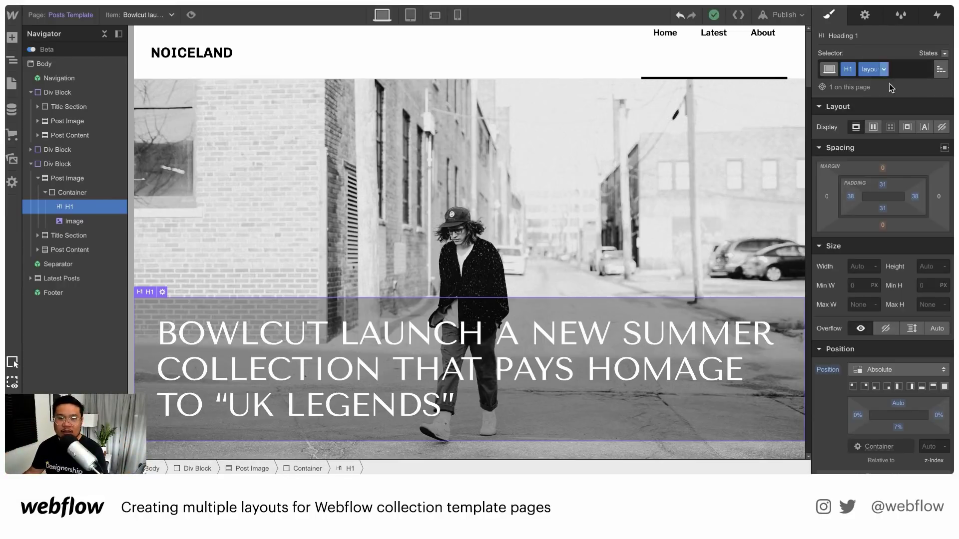
Anchor the absolutely positioned H1 along the right edge of its container and set its width to 50%.
click(910, 386)
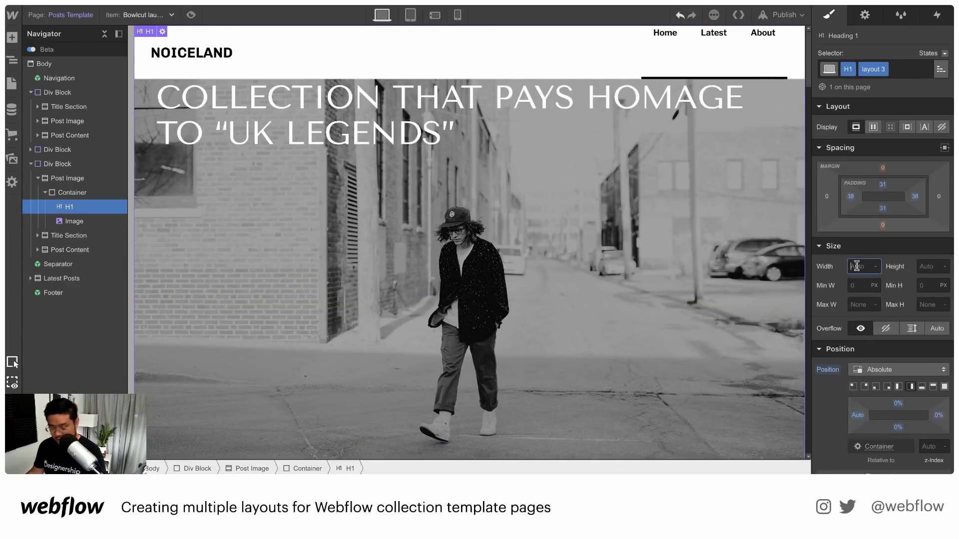
key(Return)
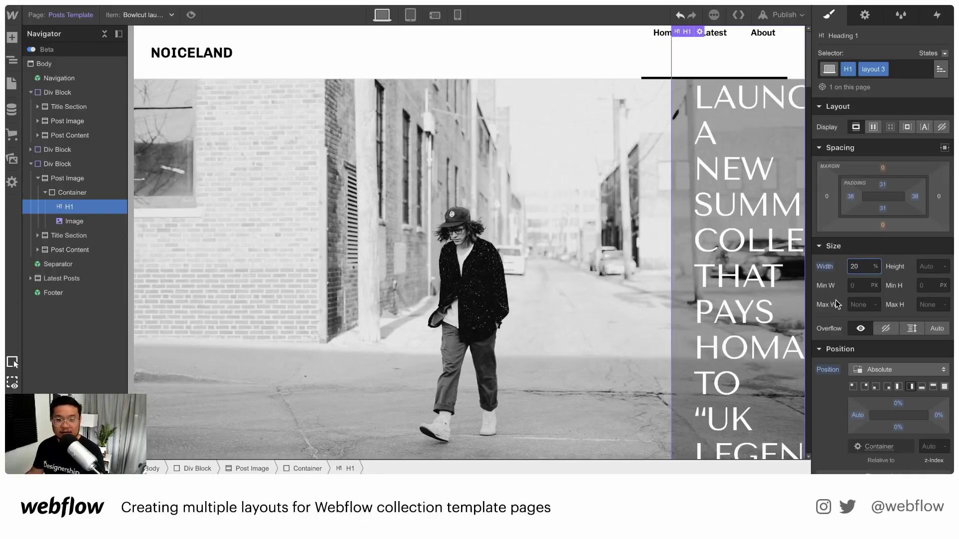
key(shift+Up)
key(shift+Up)
key(shift+Up)
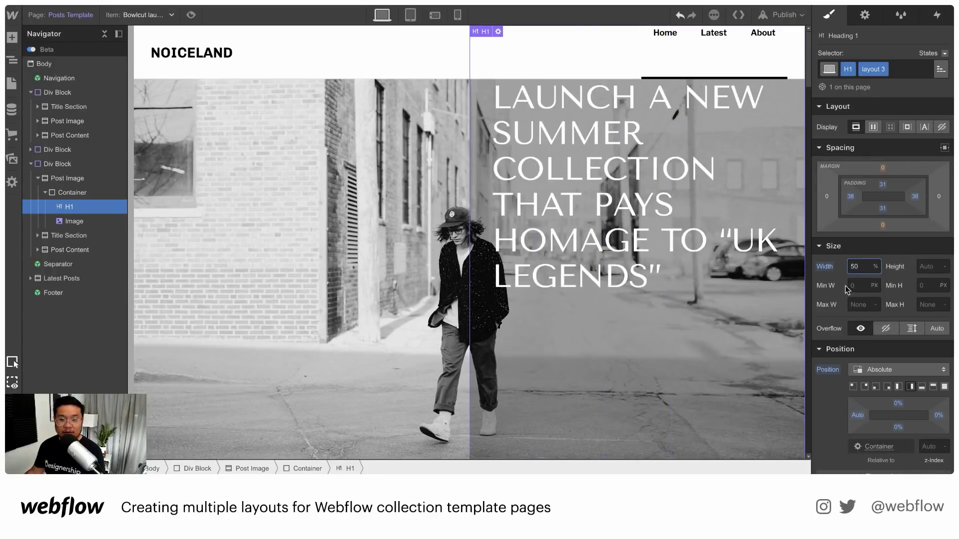
scroll(409, 189, down, 2)
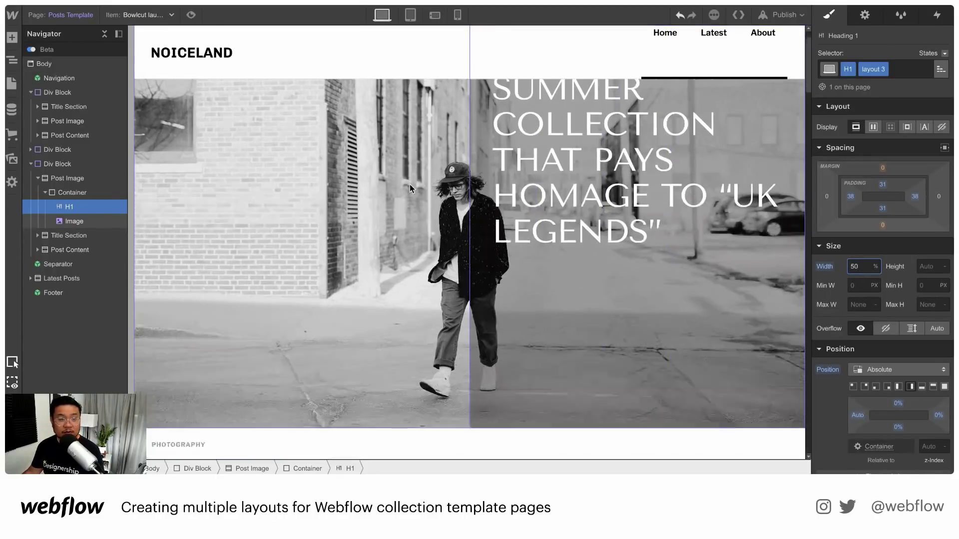
scroll(410, 189, up, 2)
Set the H1's top padding to 168 px and review the third layout down the page.
drag(898, 403, 854, 297)
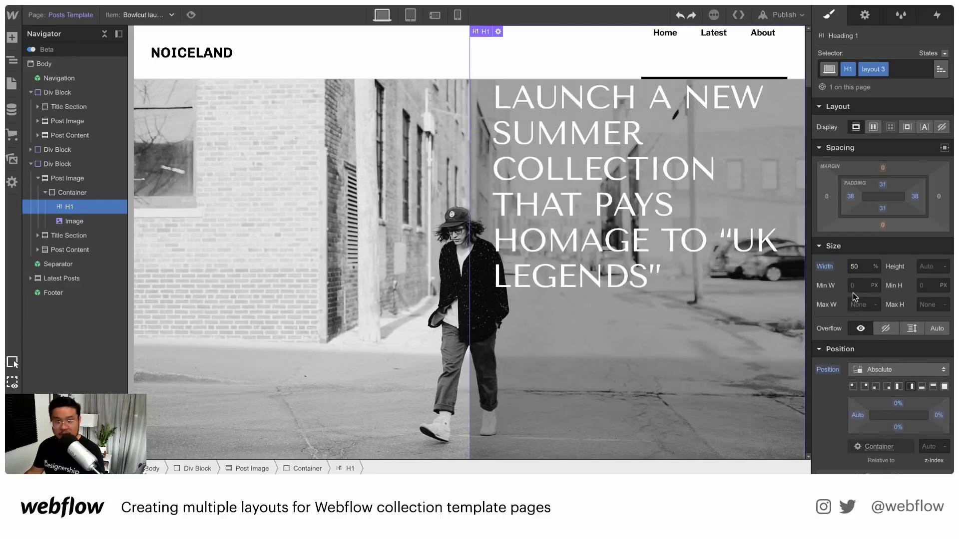
drag(883, 185, 882, 95)
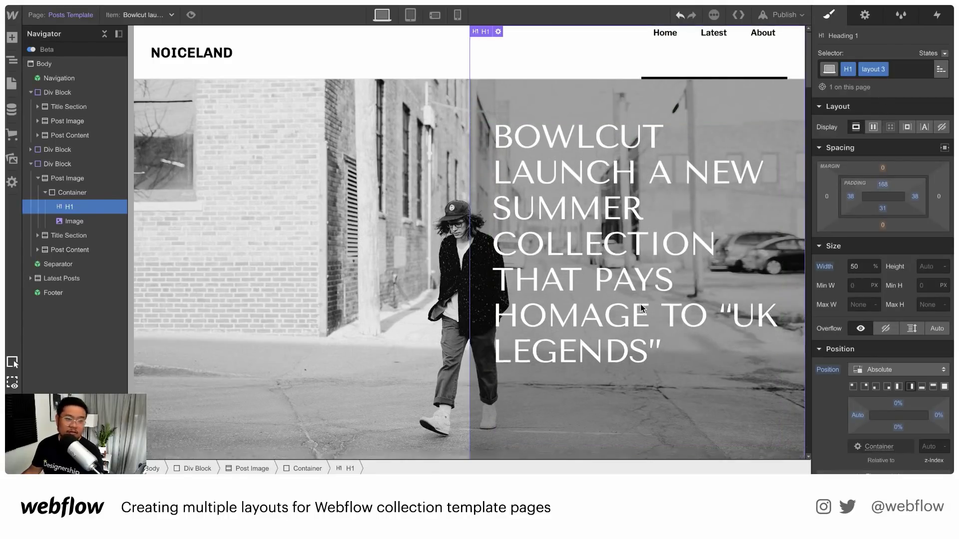
scroll(637, 343, down, 5)
scroll(637, 343, up, 5)
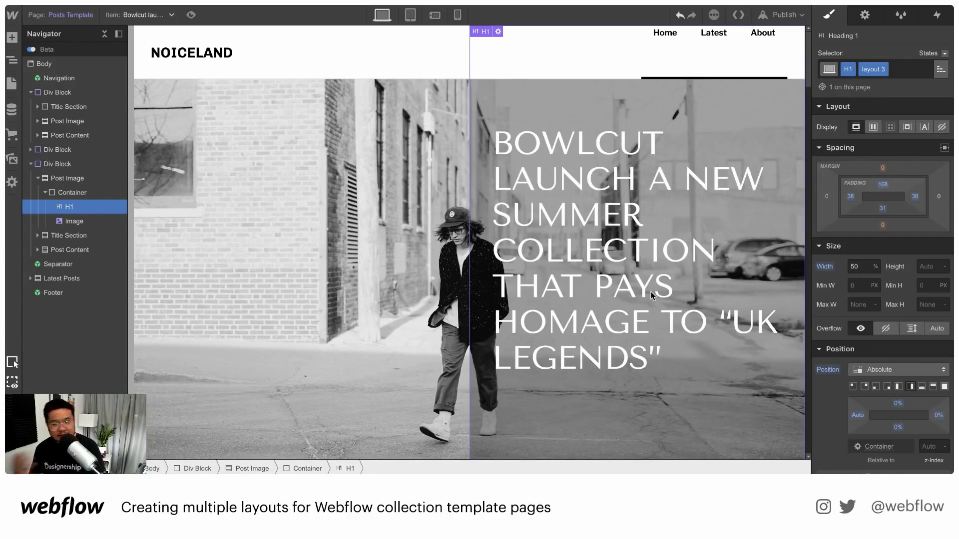
scroll(692, 304, down, 3)
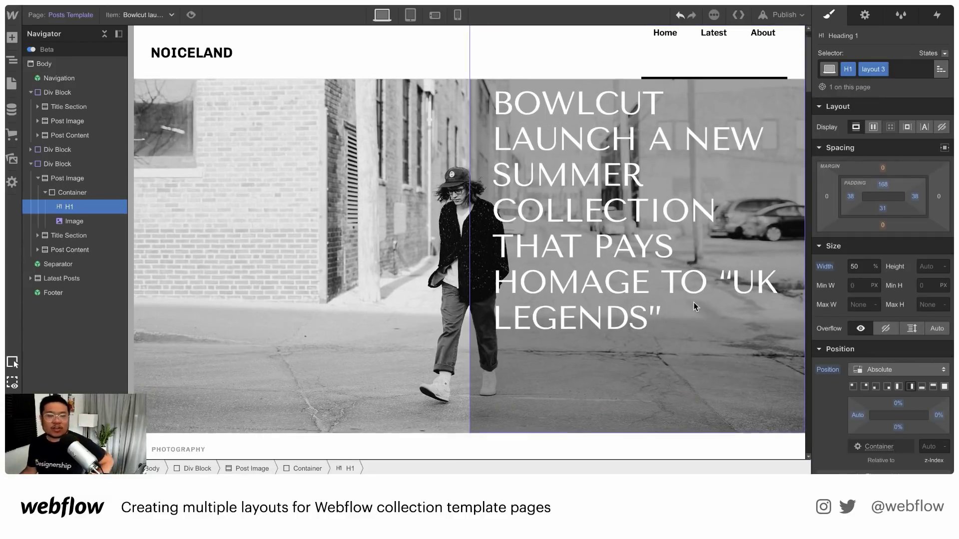
scroll(692, 303, down, 10)
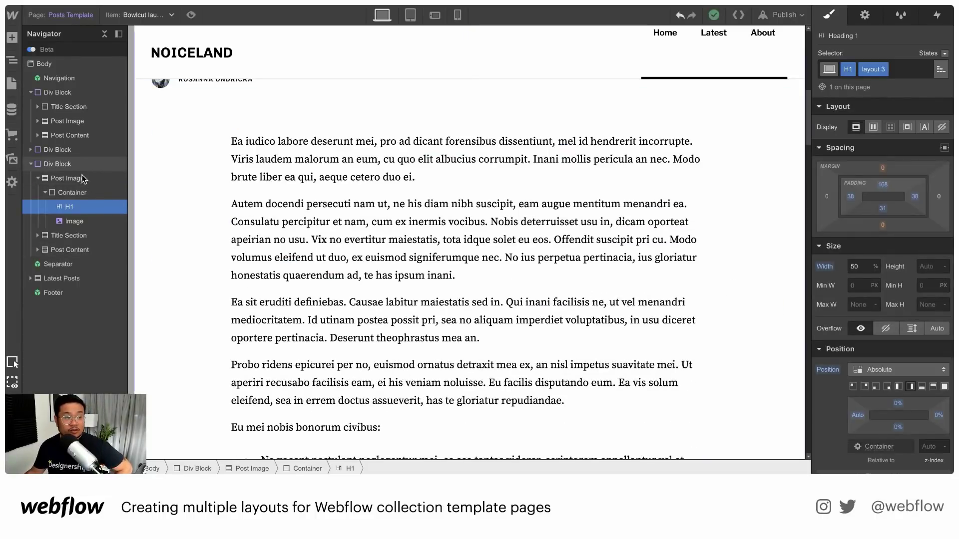
Collapse the layout div blocks and inspect the conditional visibility setting of the first one.
click(58, 164)
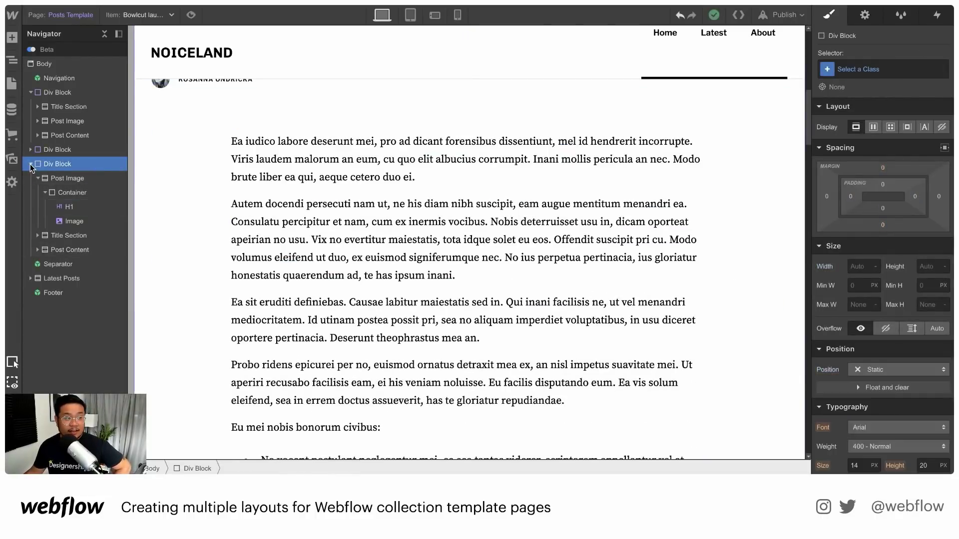
click(31, 164)
click(30, 93)
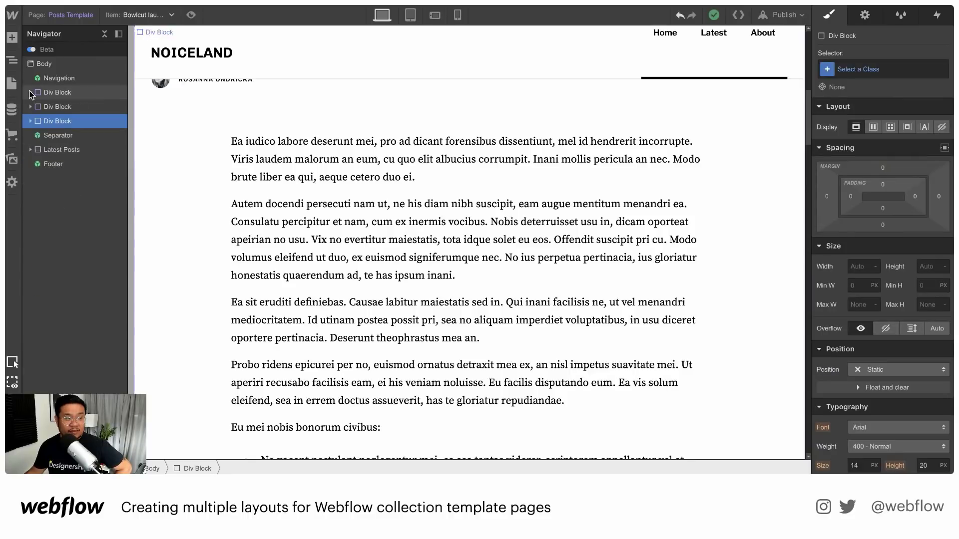
click(58, 93)
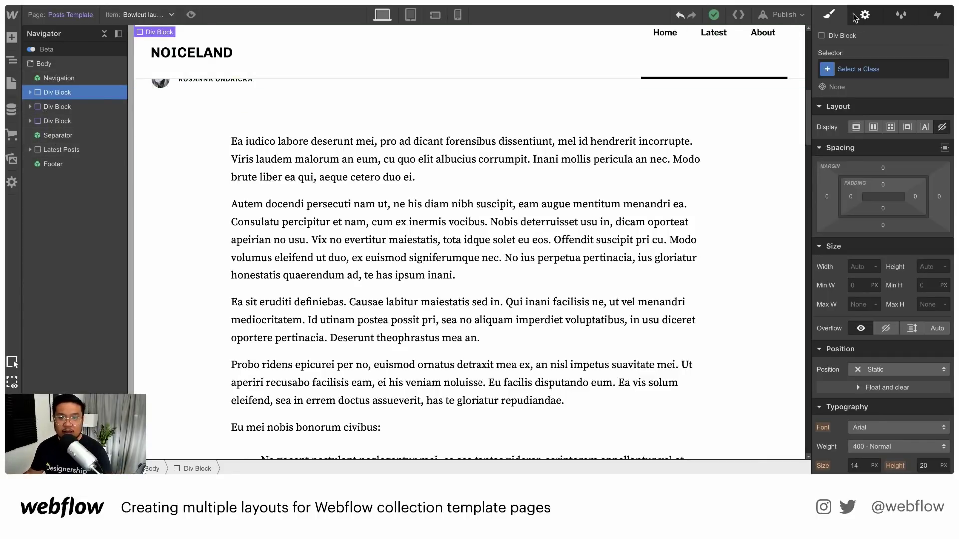
key(d)
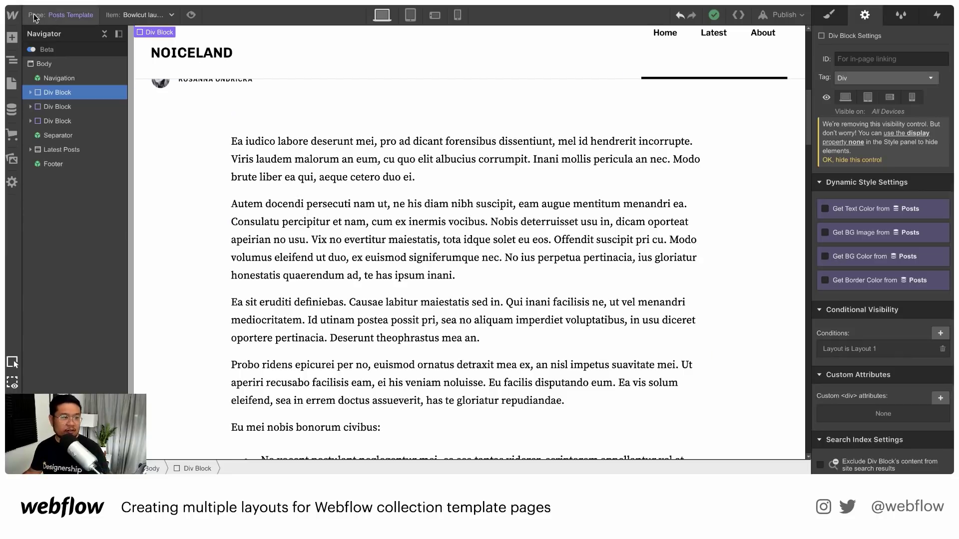
Publish the project to its webflow.io domain so that the Editor can be accessed.
mouse_move(15, 19)
click(50, 69)
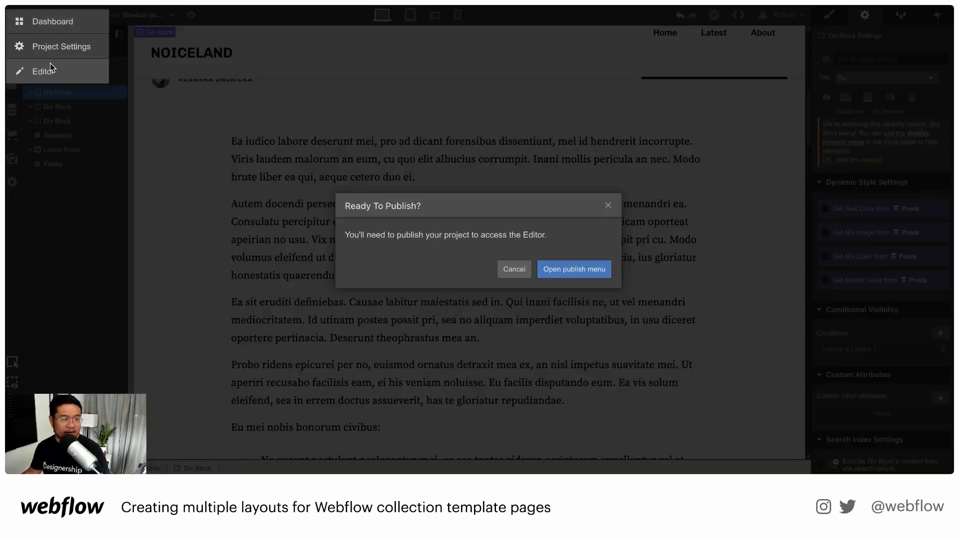
click(585, 269)
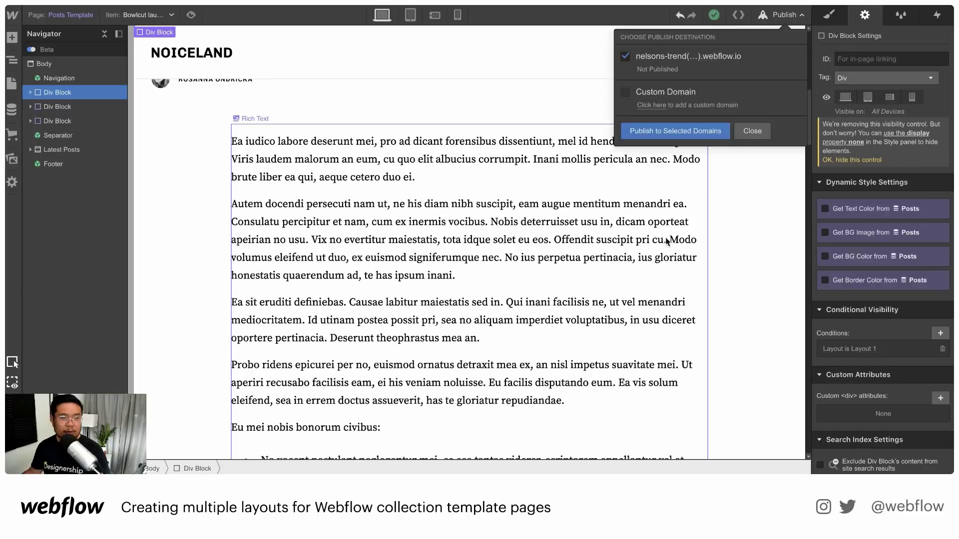
click(719, 129)
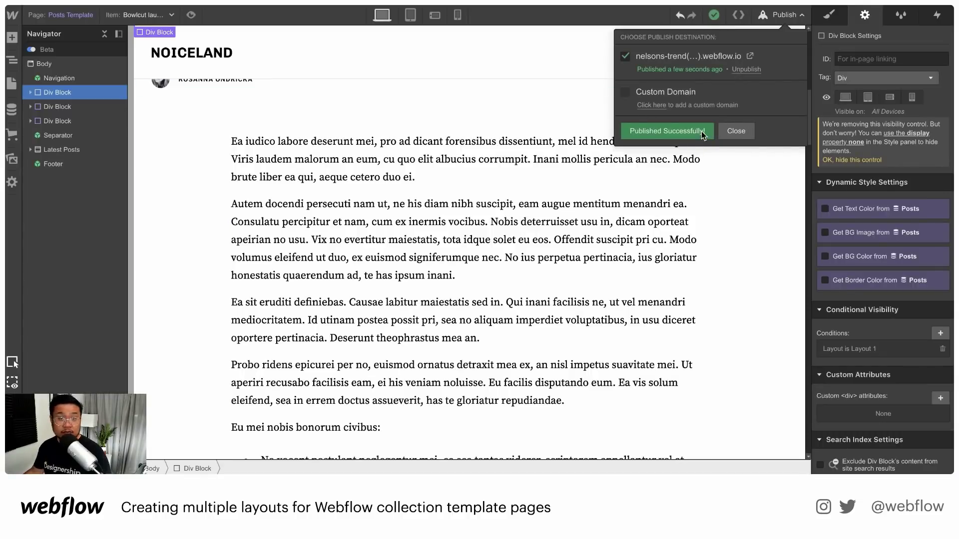
Switch to the Editor and review the published Japan House post.
click(13, 16)
click(40, 72)
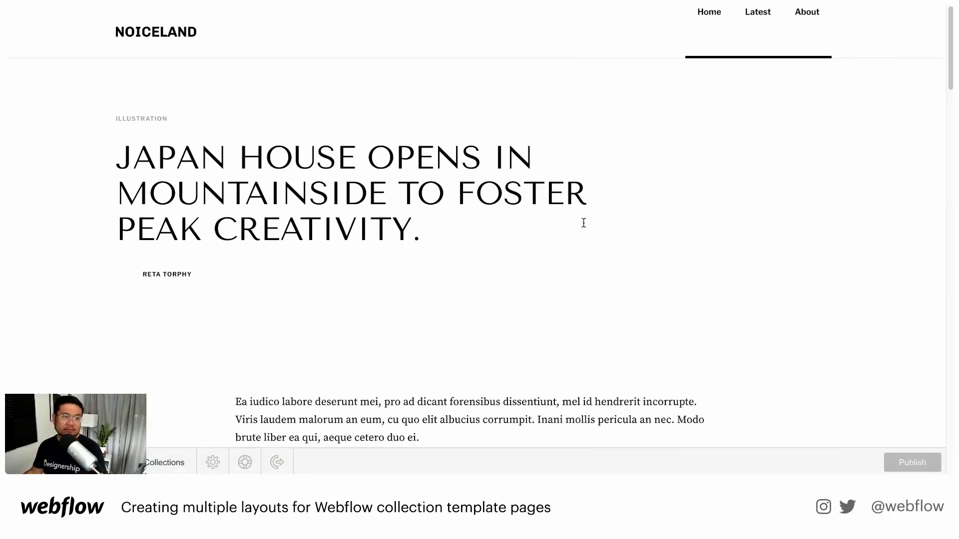
scroll(253, 336, down, 13)
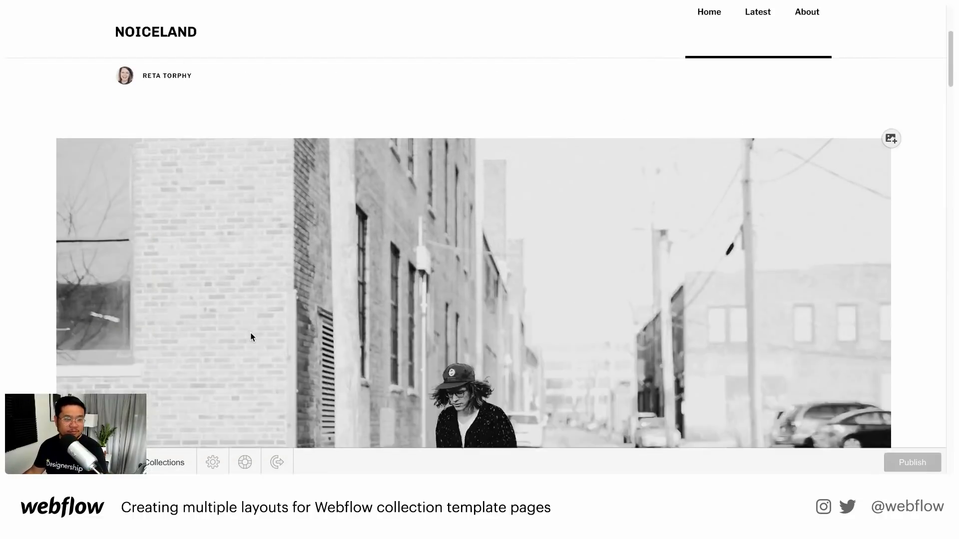
scroll(250, 335, up, 7)
scroll(250, 335, up, 6)
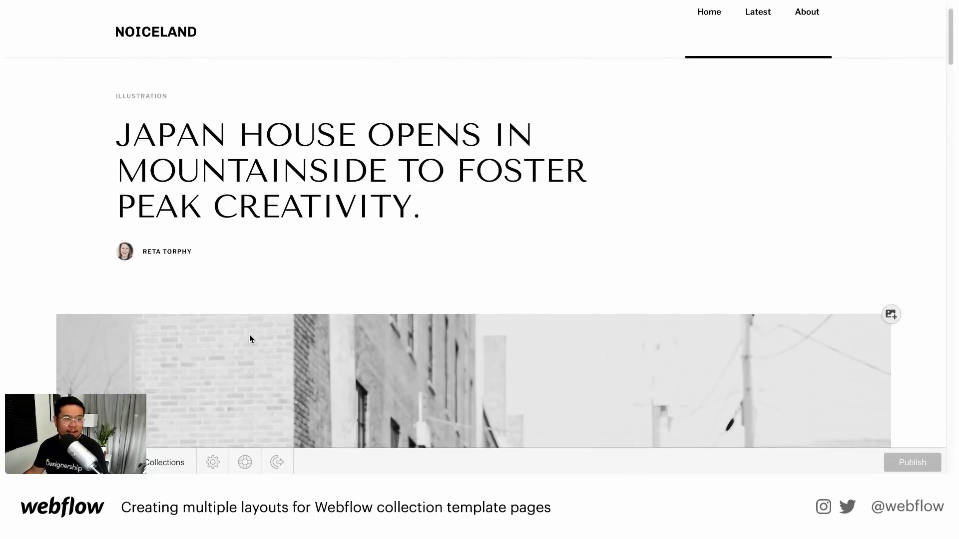
Open the post "Japan House opens in mountainside to foster peak creativity." for editing from the Posts collection.
click(167, 463)
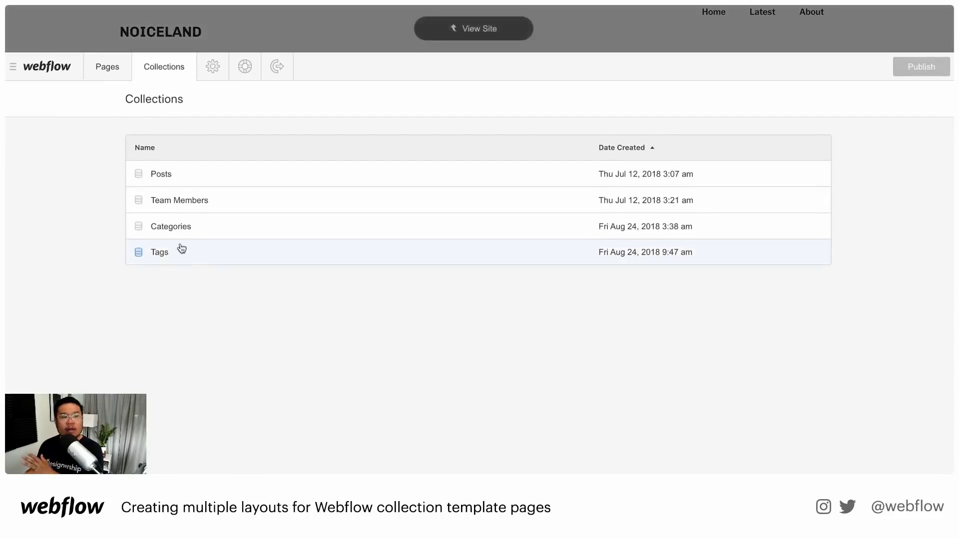
click(193, 181)
click(235, 179)
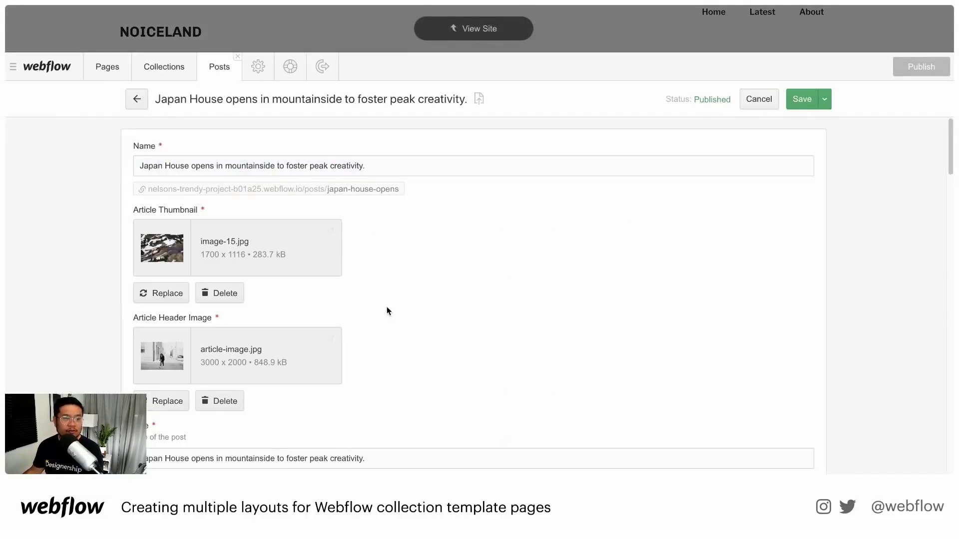
Set the Japan House post's layout to Layout 2 and publish the post to the live site.
scroll(386, 310, down, 15)
scroll(128, 388, down, 20)
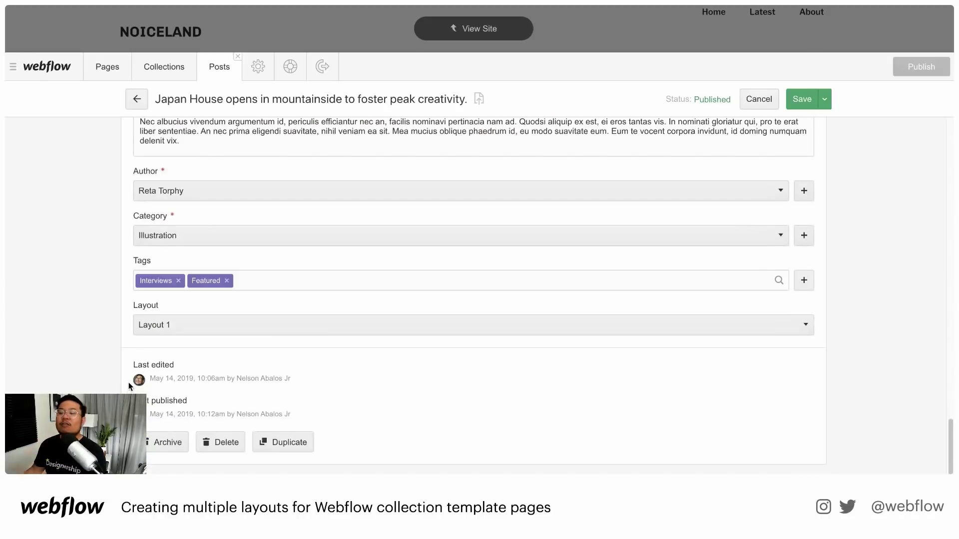
click(258, 322)
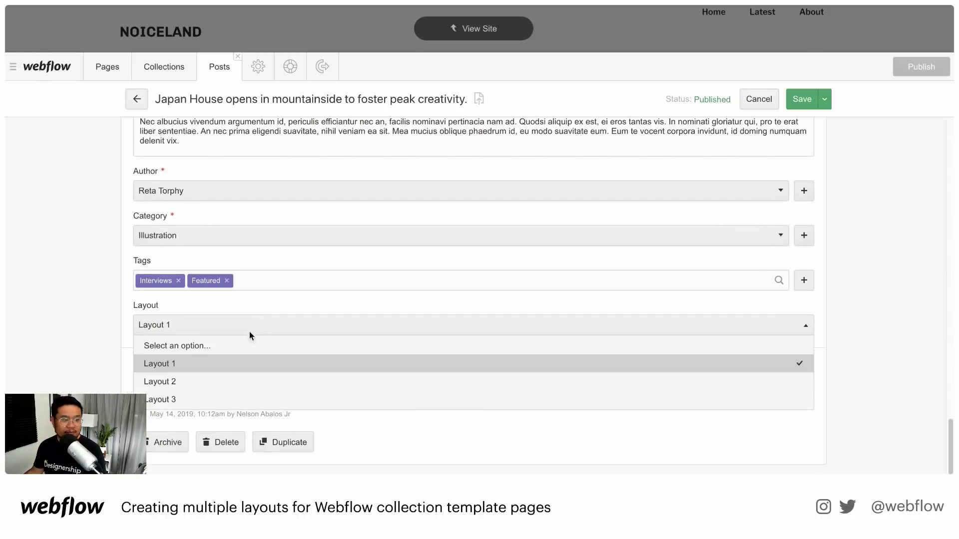
click(197, 380)
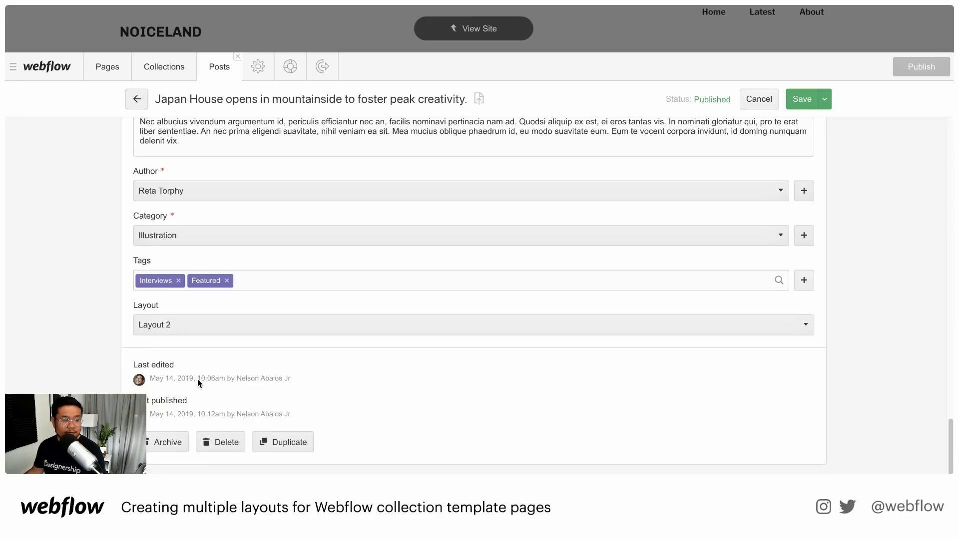
click(824, 100)
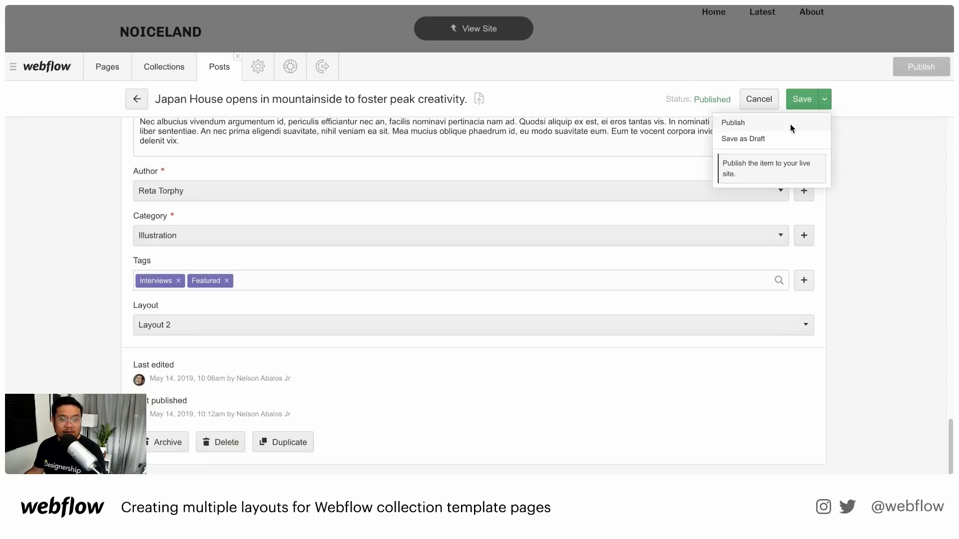
click(782, 128)
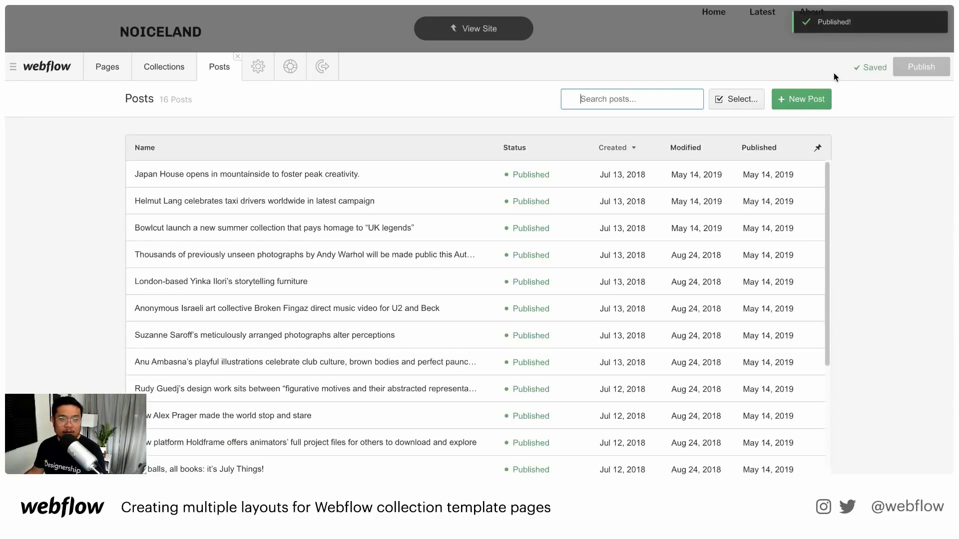
View the Japan House post on the site and examine its header and body in the new layout.
click(515, 31)
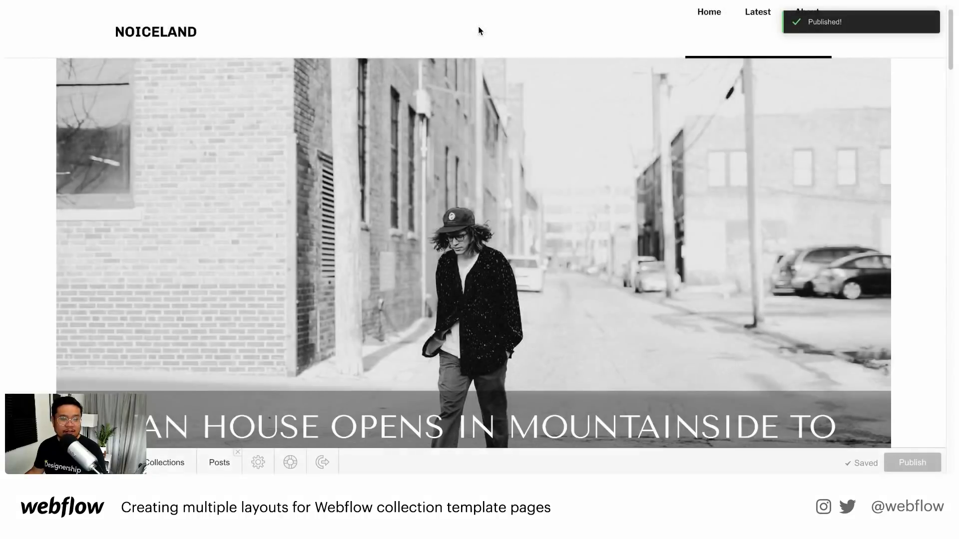
scroll(850, 275, down, 3)
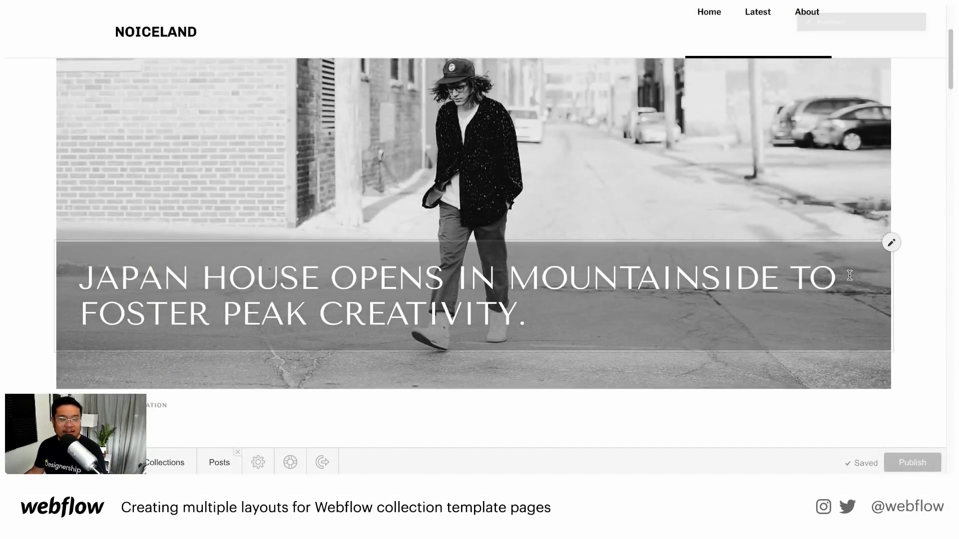
scroll(849, 275, down, 2)
scroll(646, 283, up, 5)
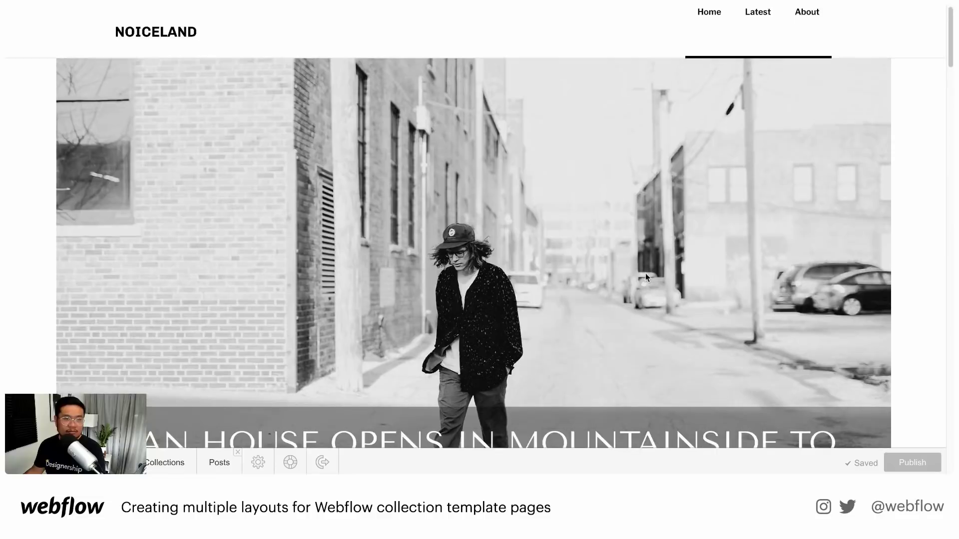
scroll(640, 270, down, 8)
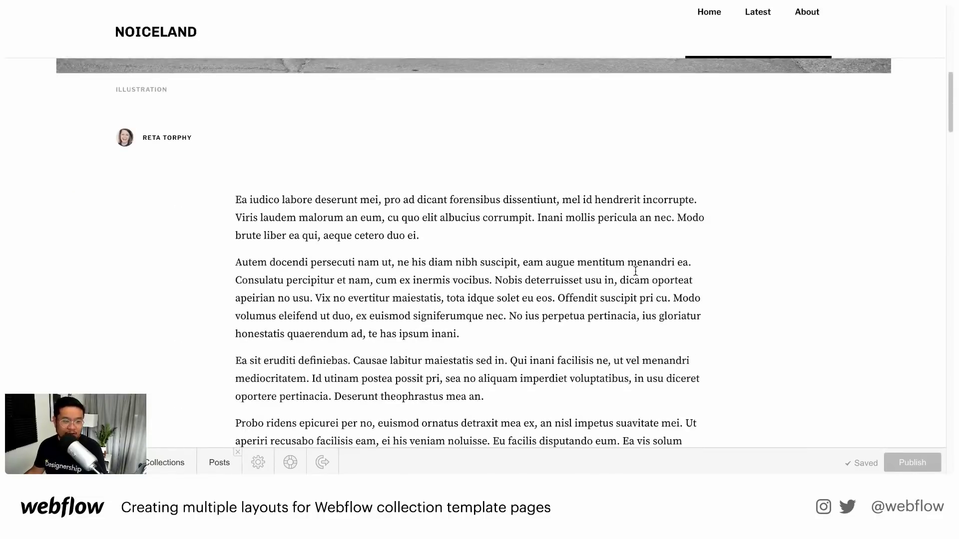
Open the Andy Warhol photographs post, check its Layout field, and go to its page on the site.
click(216, 470)
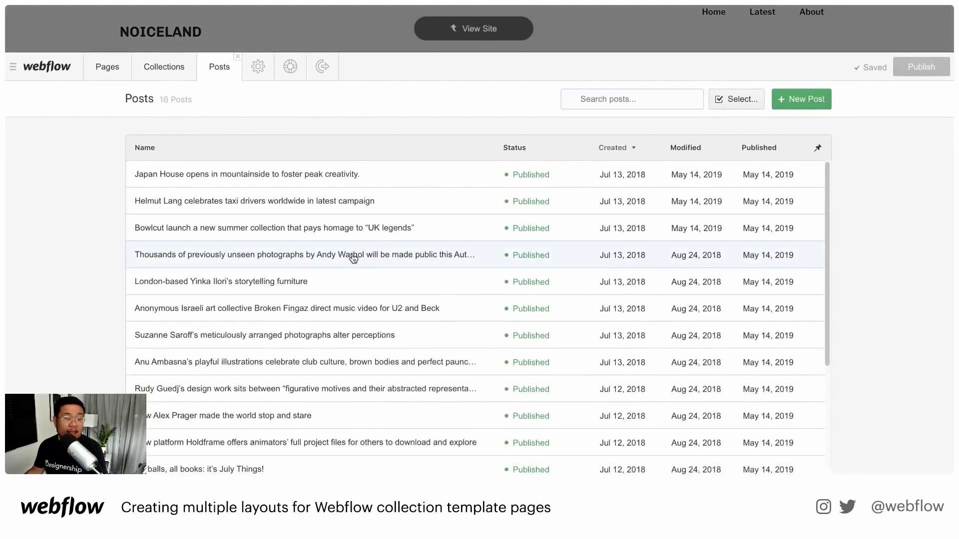
click(353, 258)
scroll(849, 359, down, 10)
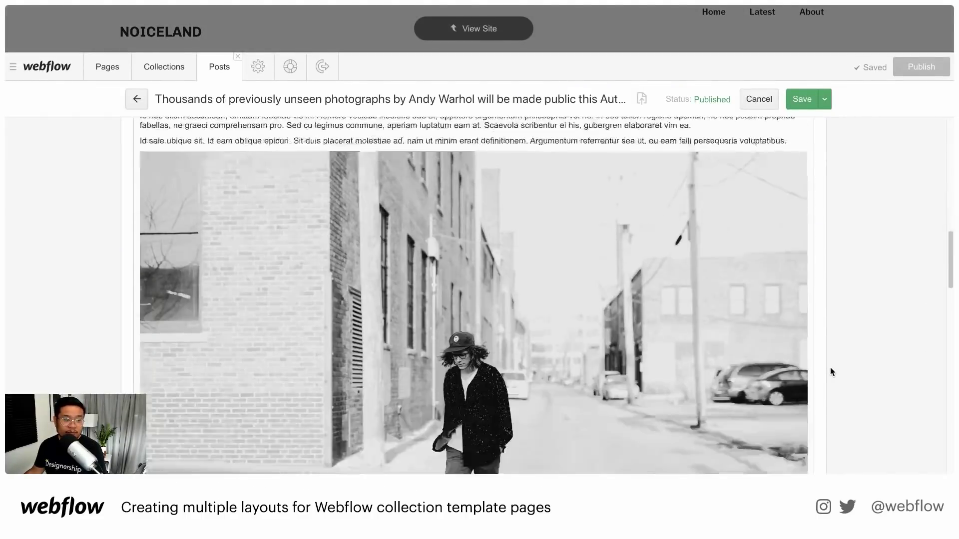
scroll(830, 372, down, 10)
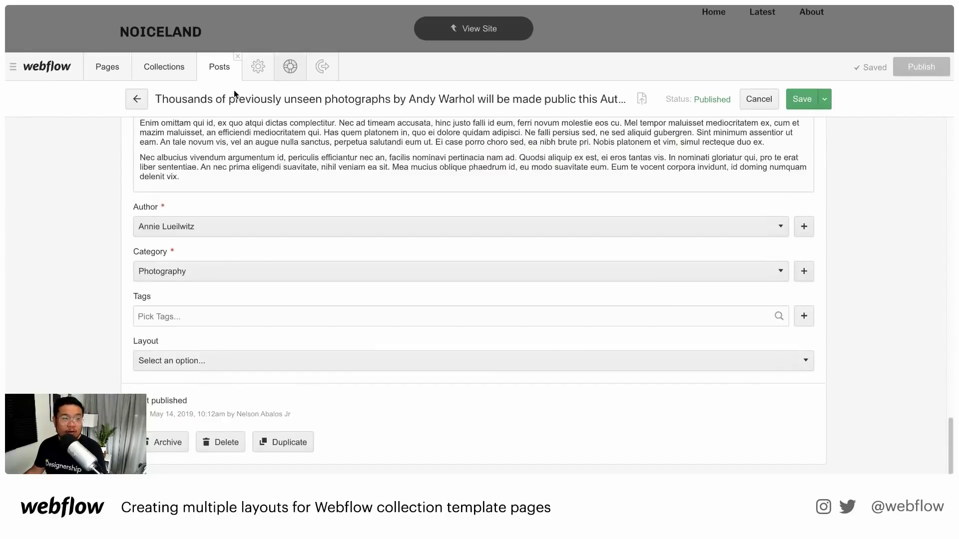
click(643, 99)
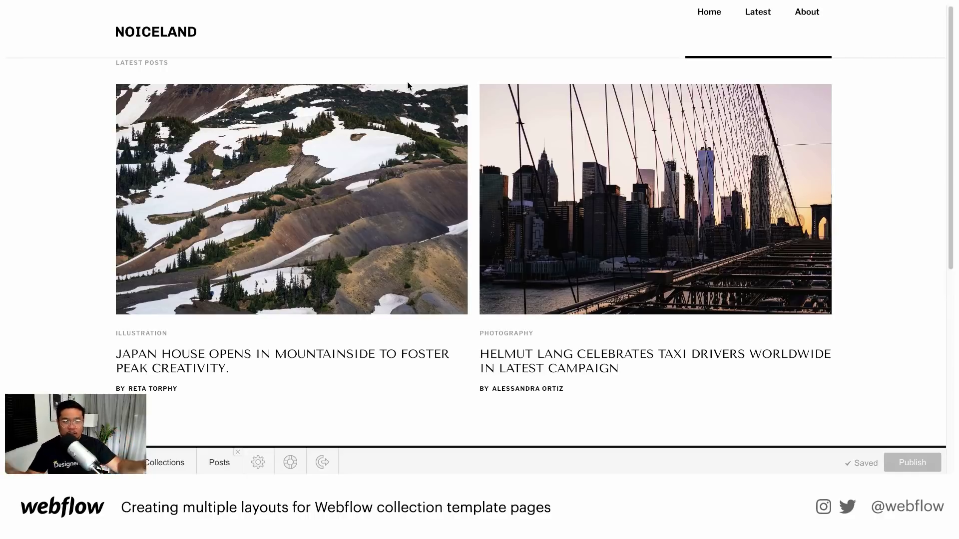
Publish the Andy Warhol photographs post with Layout 2 and view its page on the site.
click(211, 463)
scroll(97, 339, down, 10)
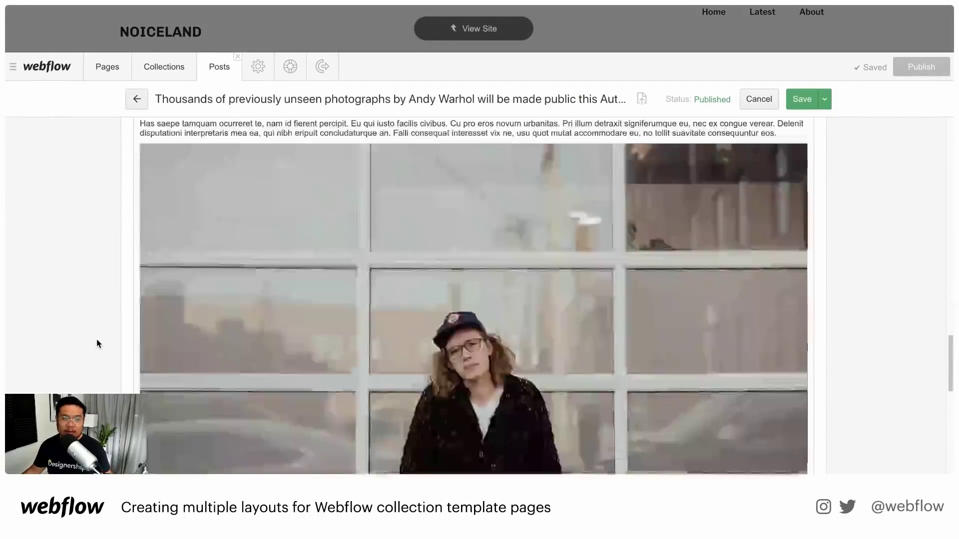
scroll(97, 344, down, 5)
click(159, 368)
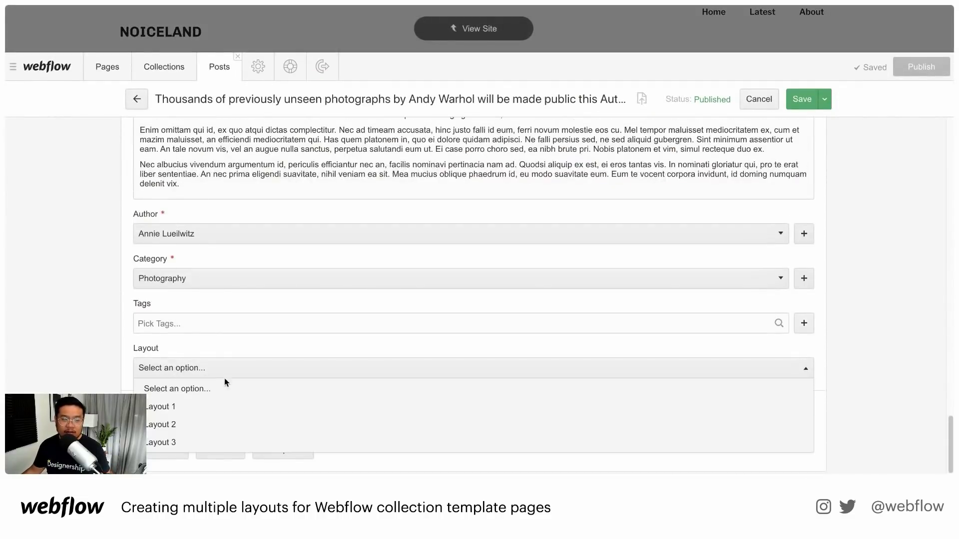
click(208, 426)
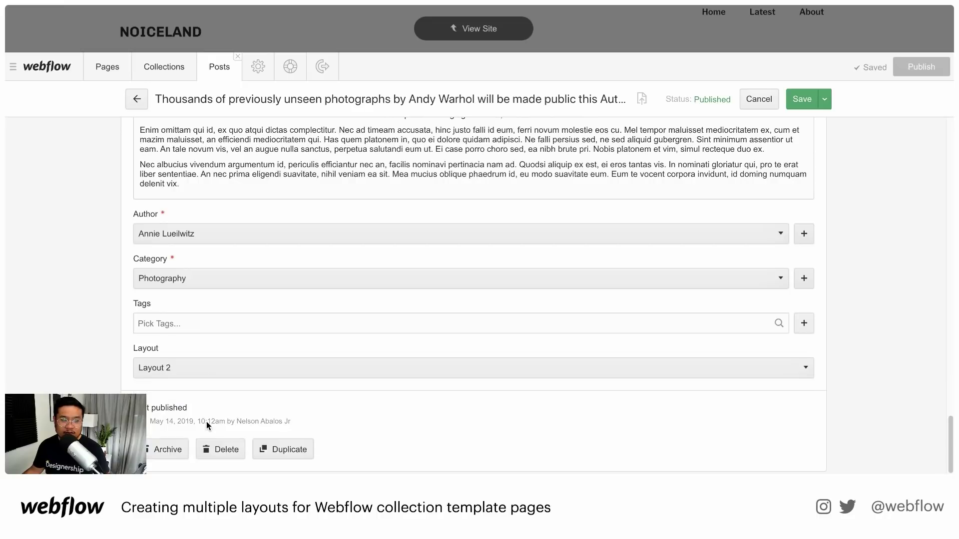
click(824, 100)
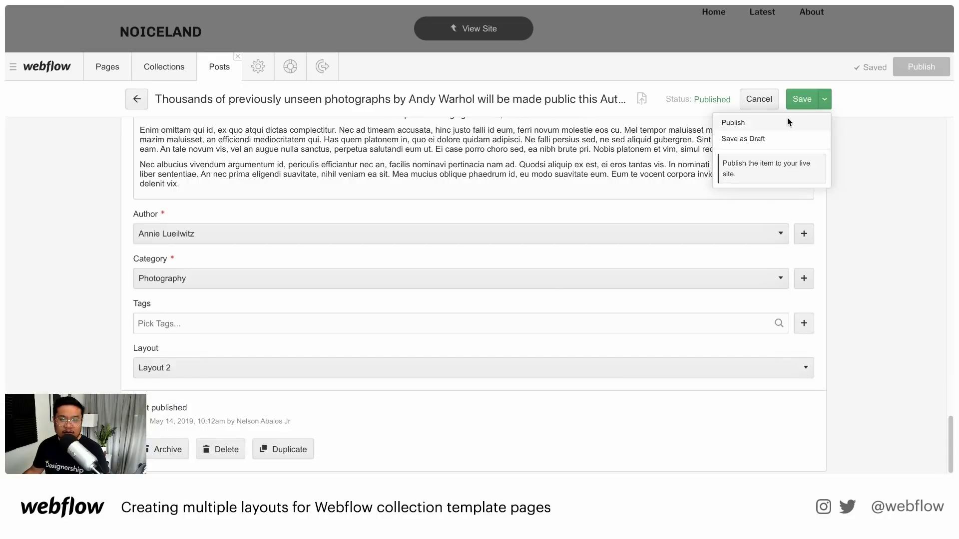
click(785, 118)
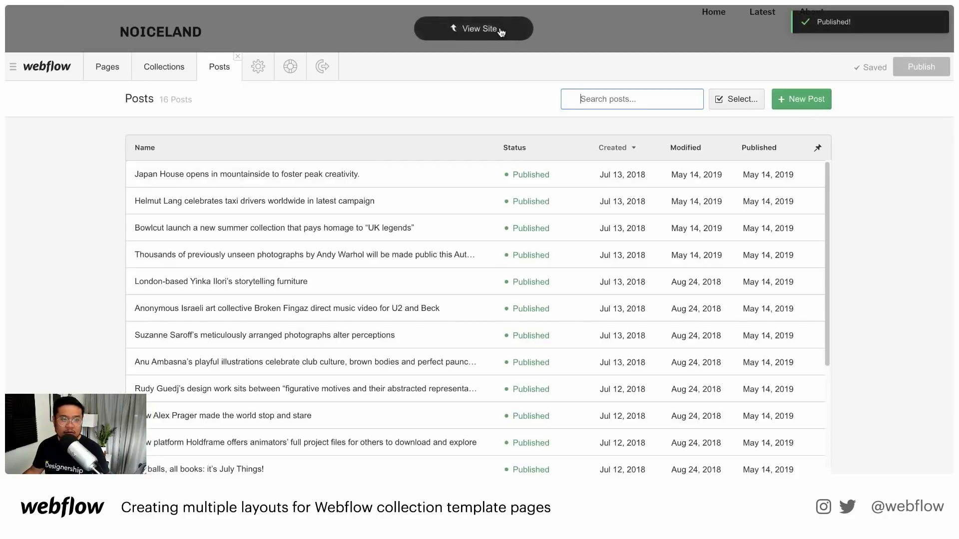
click(476, 29)
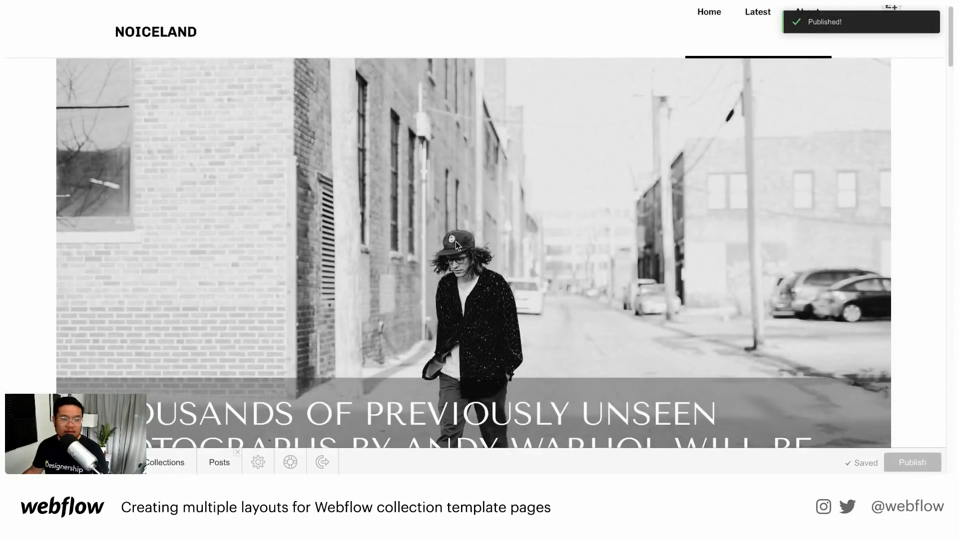
scroll(453, 245, down, 1)
Reopen the Andy Warhol photographs post, set its layout to Layout 3, and publish it to the live site.
click(219, 462)
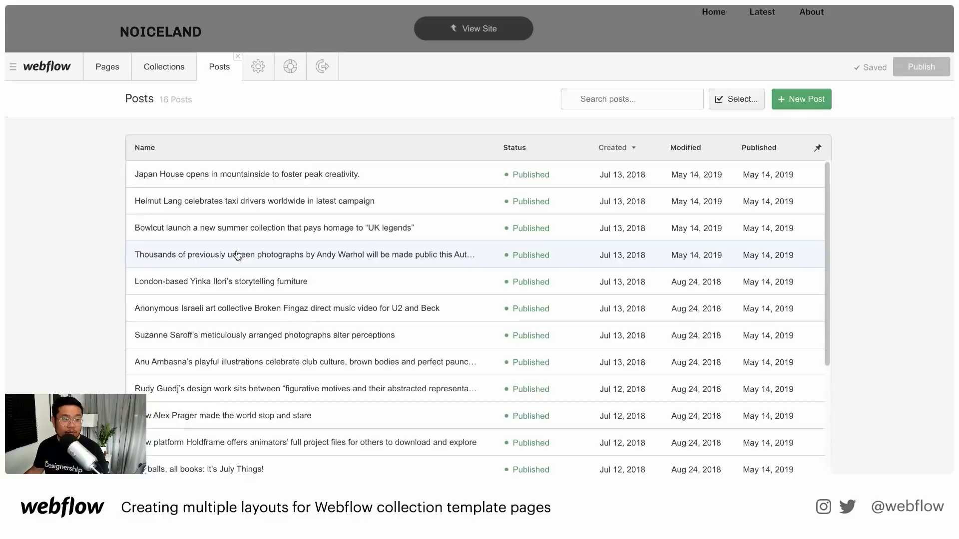
click(237, 255)
scroll(453, 300, down, 10)
click(255, 326)
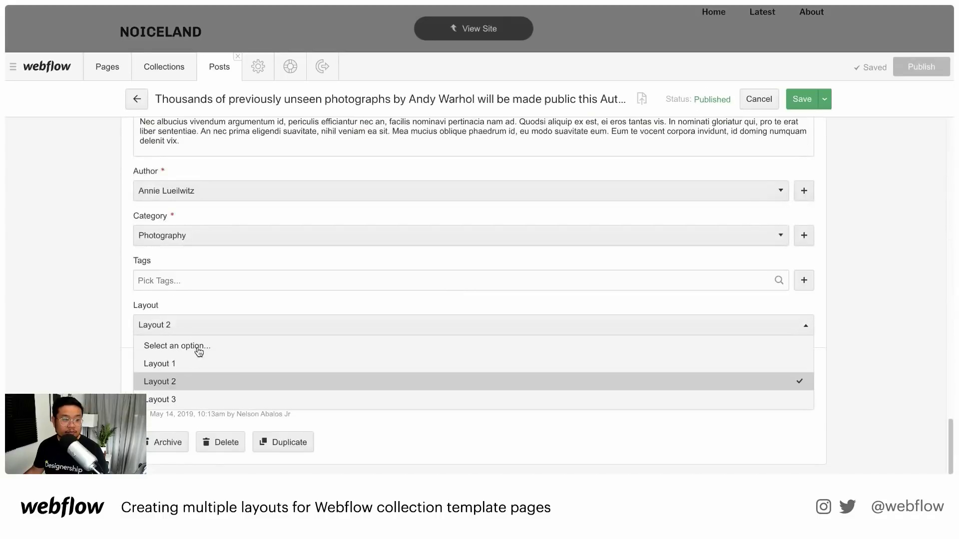
click(180, 398)
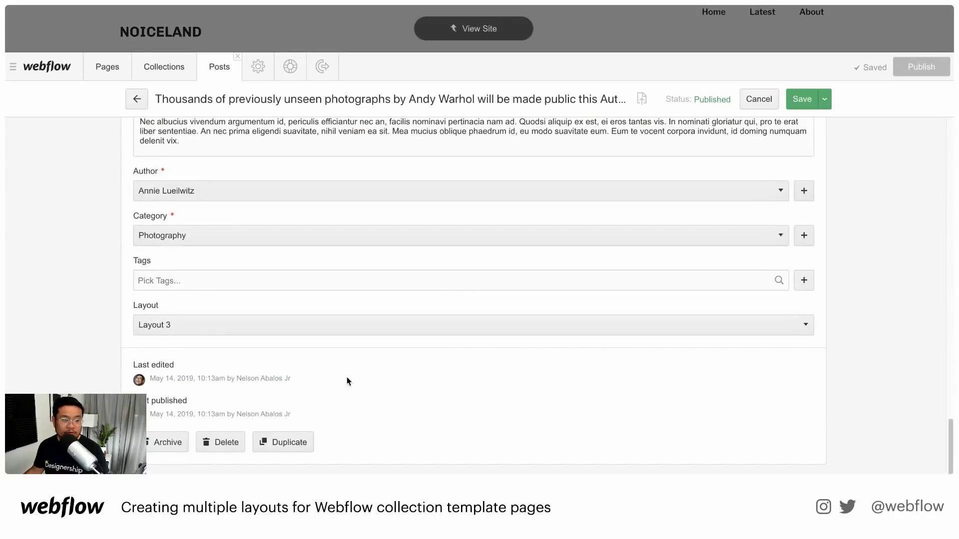
click(824, 100)
click(787, 117)
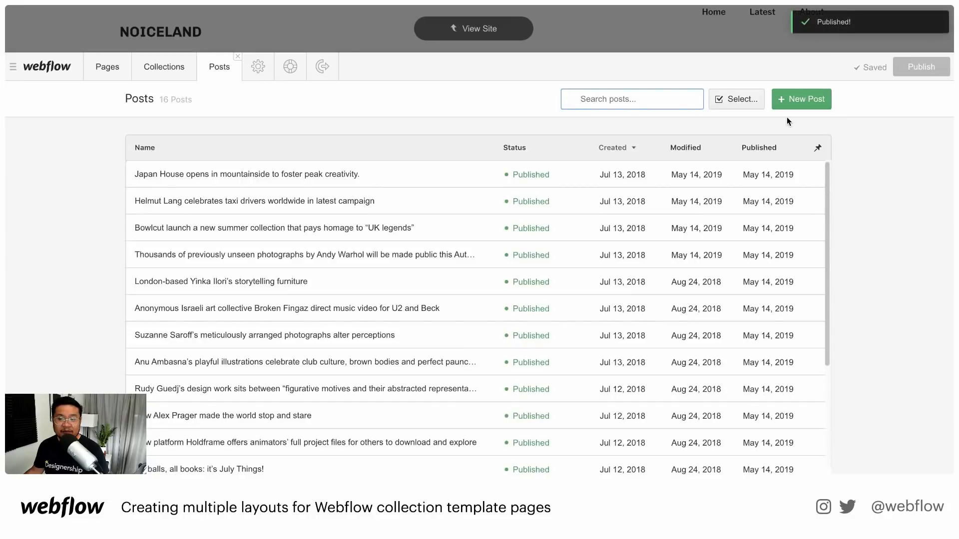
View the Andy Warhol post on the site and examine its header and body in Layout 3.
click(474, 28)
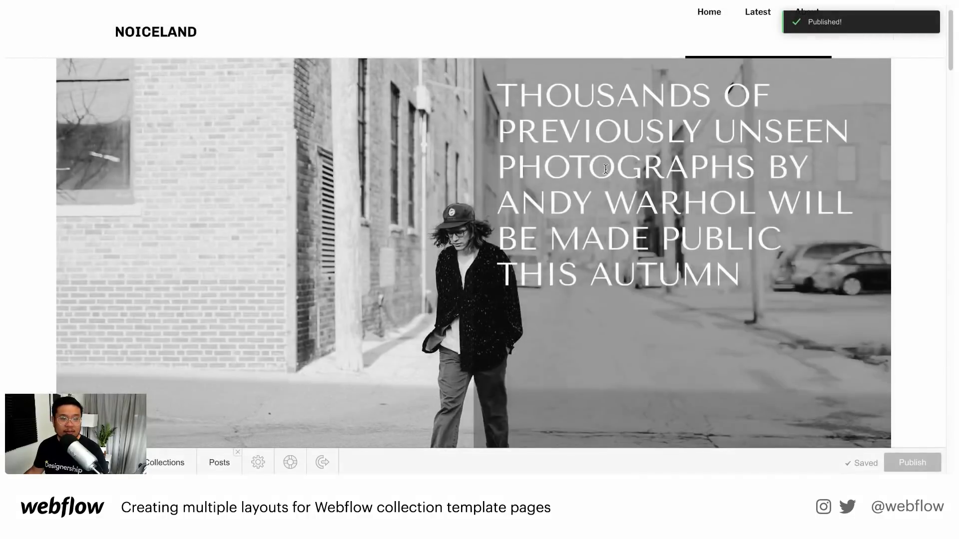
scroll(675, 275, down, 10)
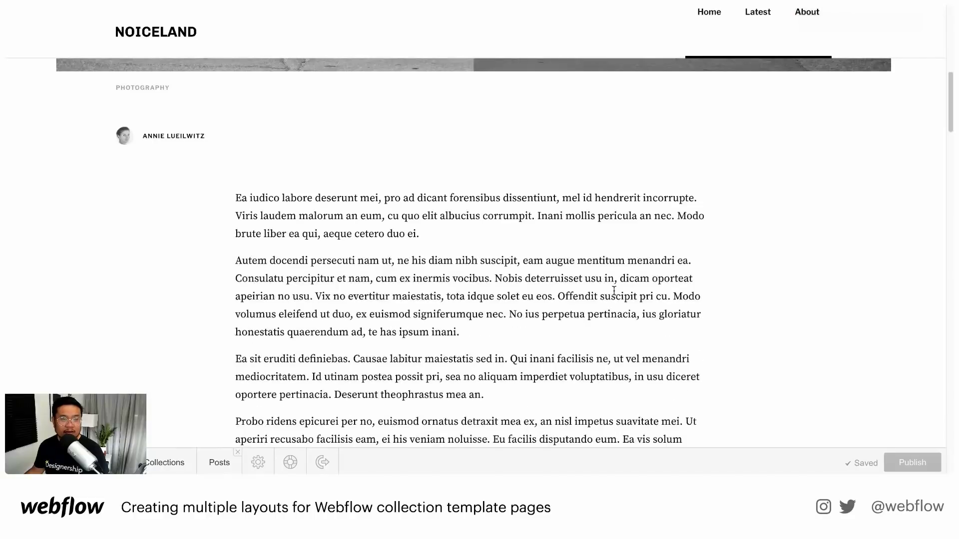
scroll(614, 291, up, 7)
scroll(614, 290, up, 4)
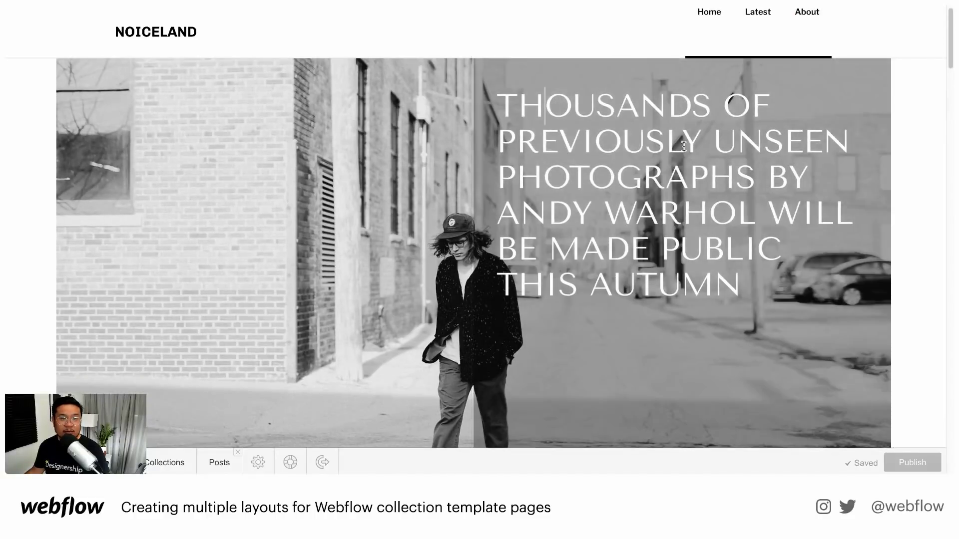
Replace the post's heading directly on the page with "Hello World" and publish the pending changes.
drag(742, 304, 494, 114)
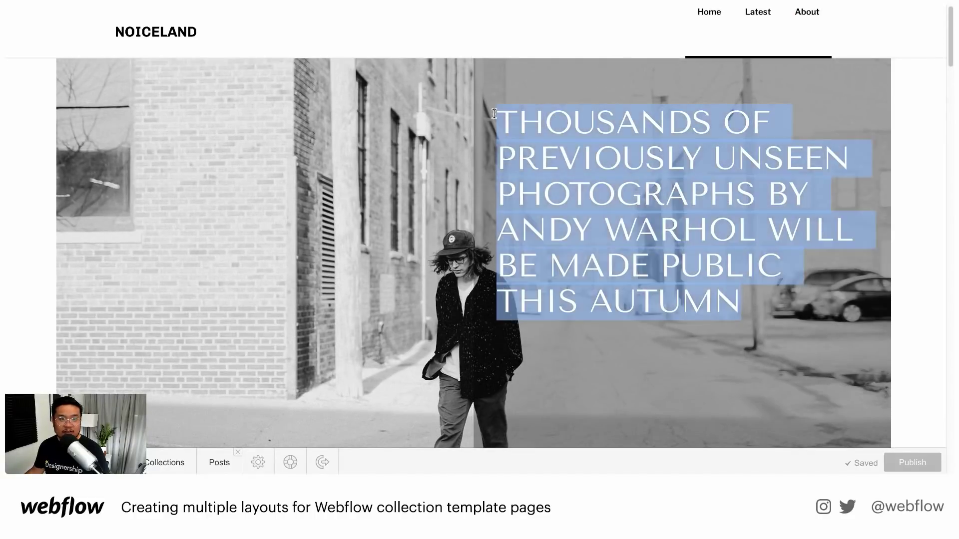
text(HELLO WORLD)
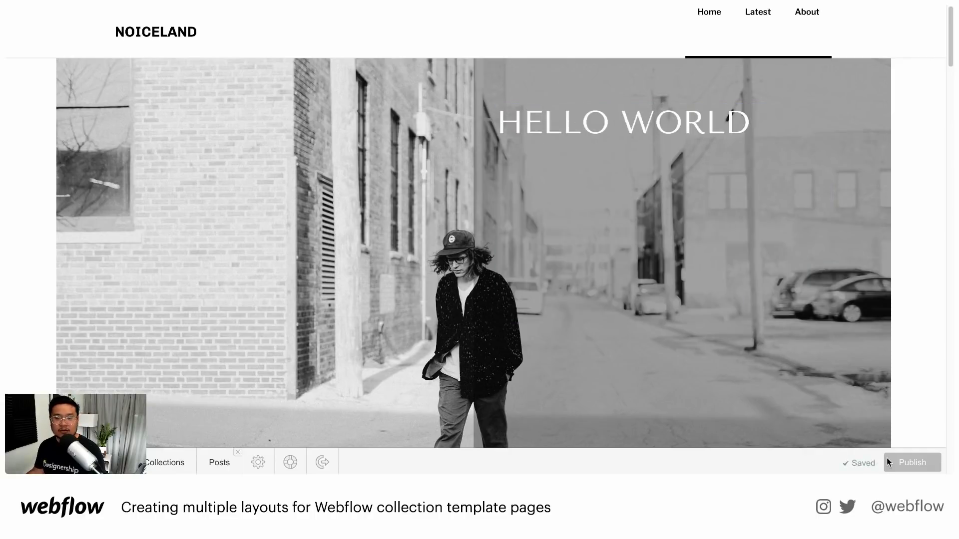
click(910, 466)
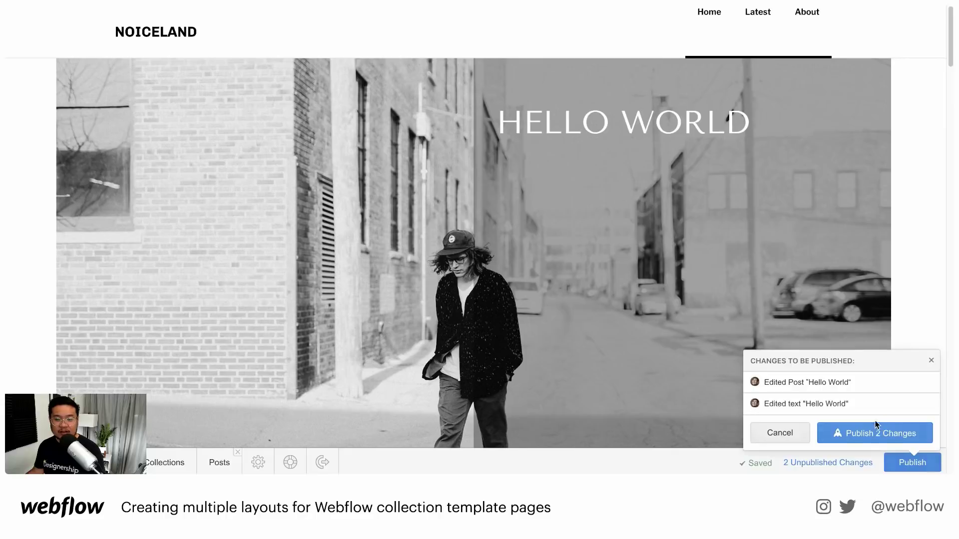
click(877, 431)
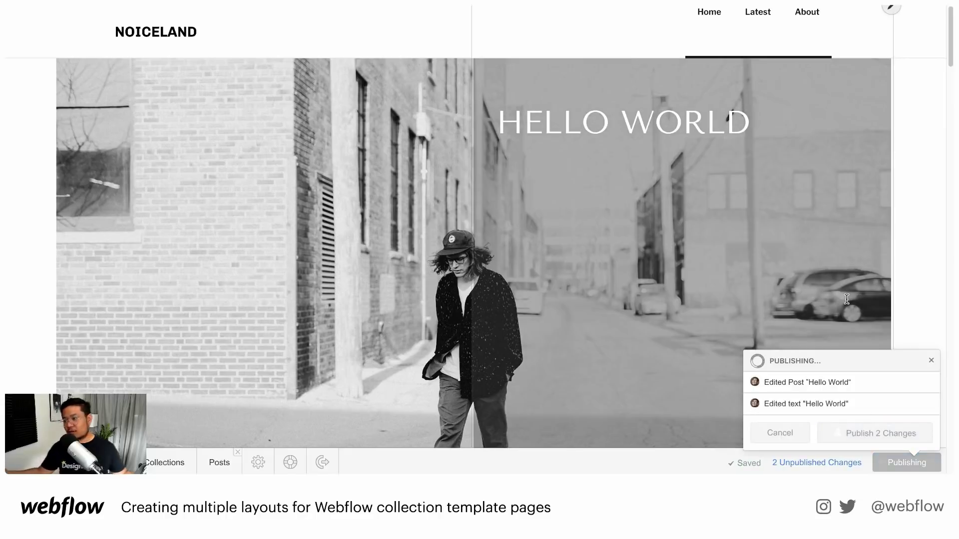